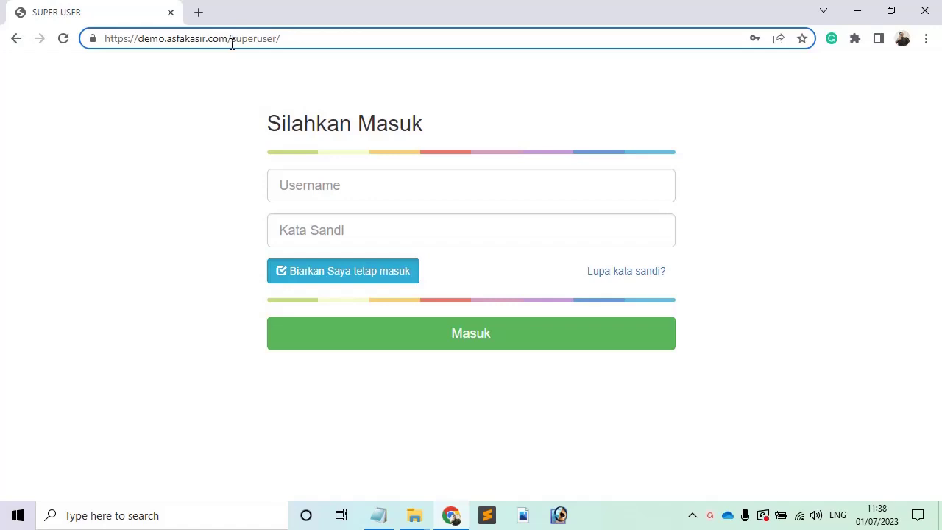
Highlight the superuser part of the demo.asfakasir.com/superuser/ address.
drag(231, 44, 300, 42)
Sign in to the superuser area with username owner and its password.
click(301, 42)
click(308, 187)
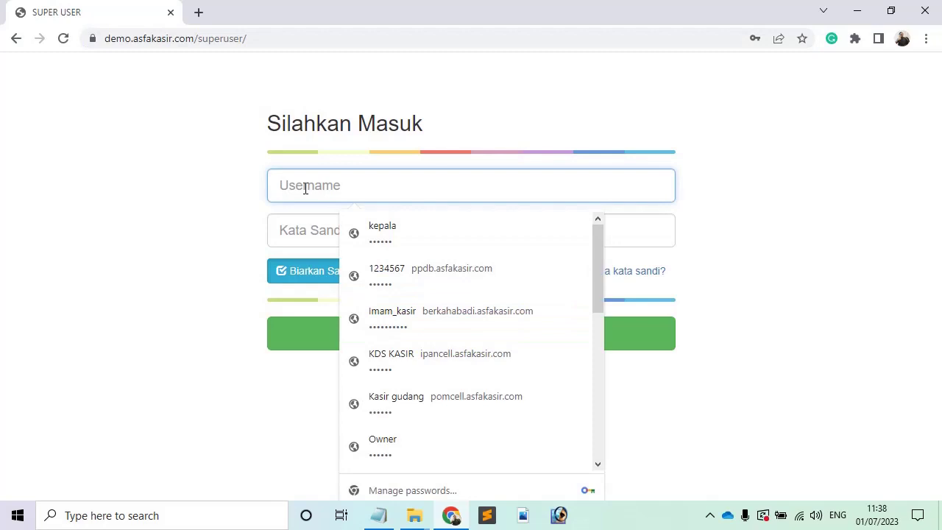
text(owner)
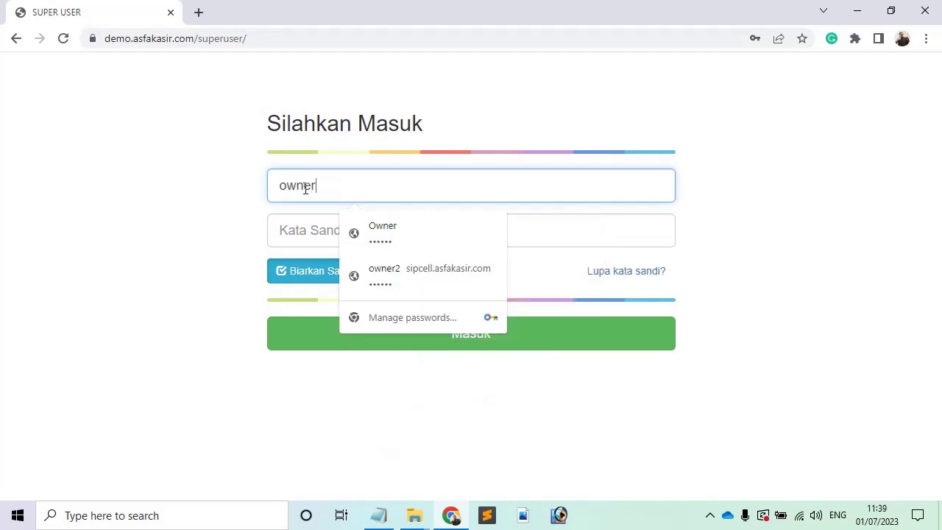
key(Tab)
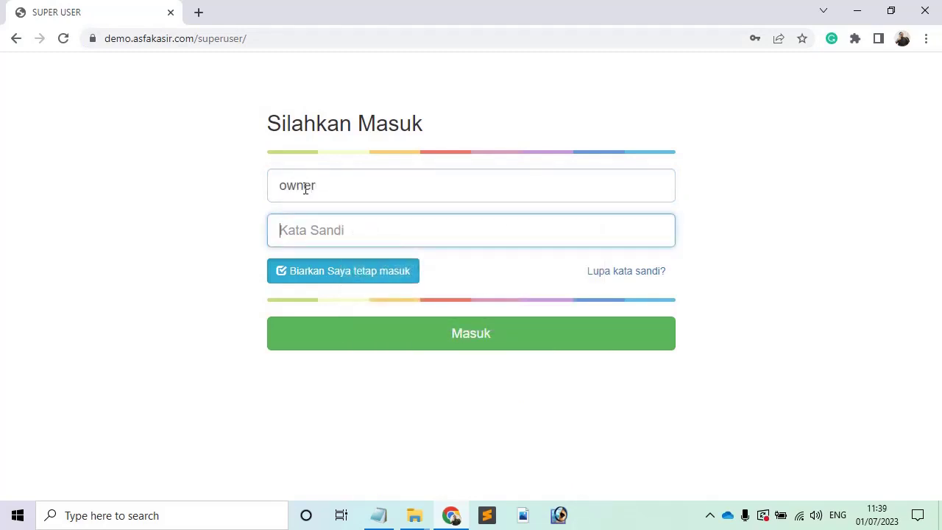
text(owner1)
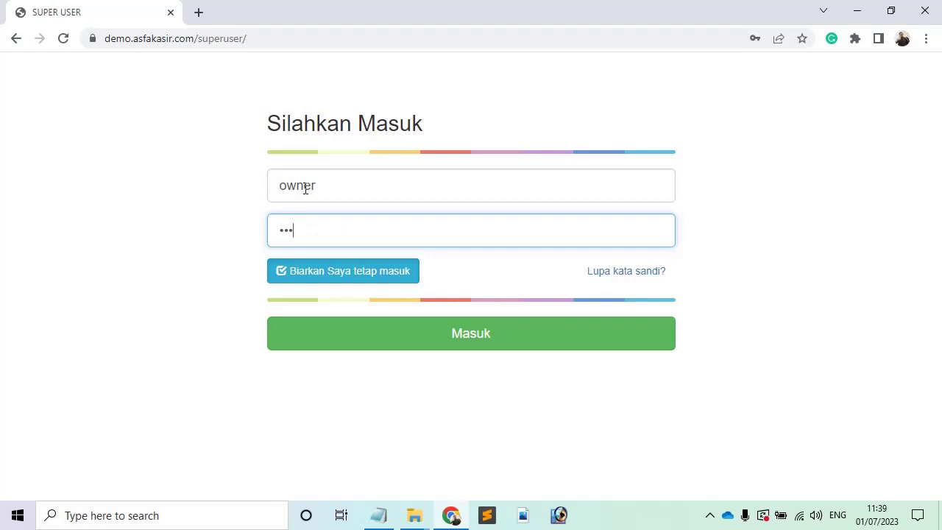
key(Return)
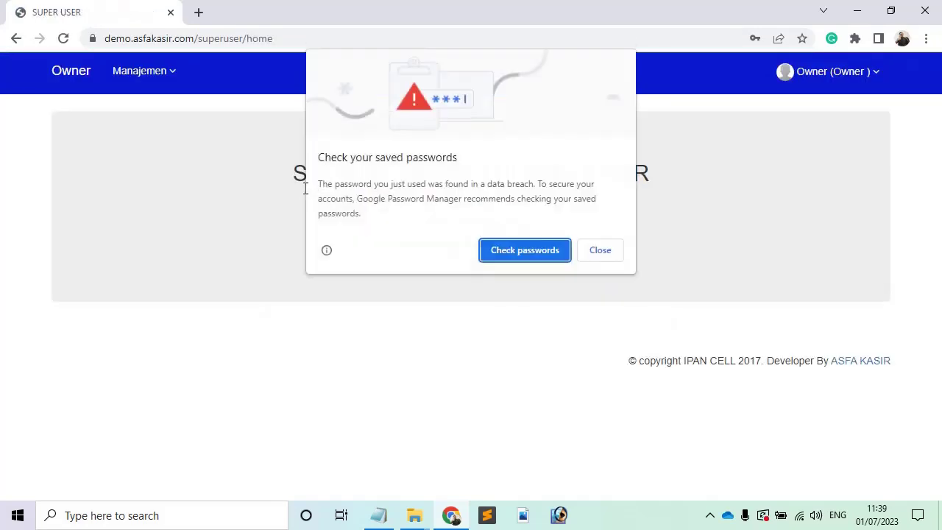
Dismiss the password breach warning and go to Manajemen Toko.
click(604, 257)
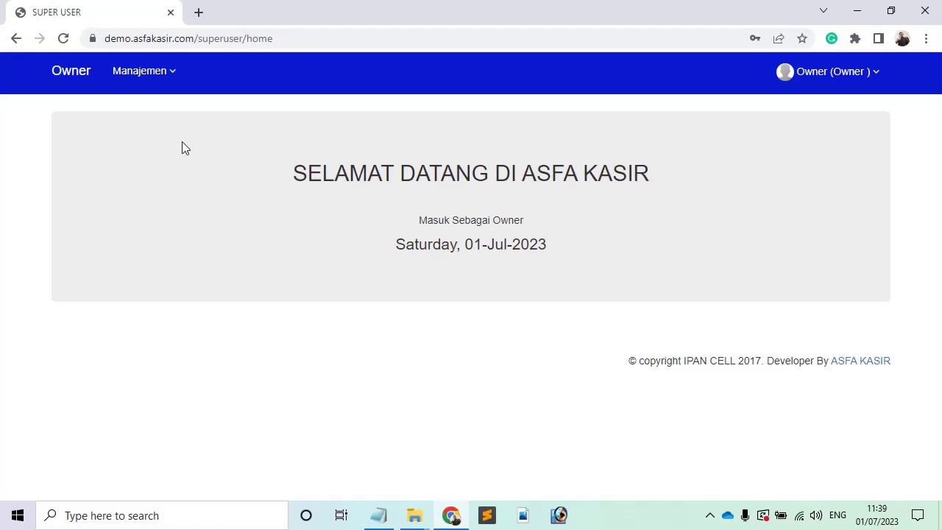
click(144, 80)
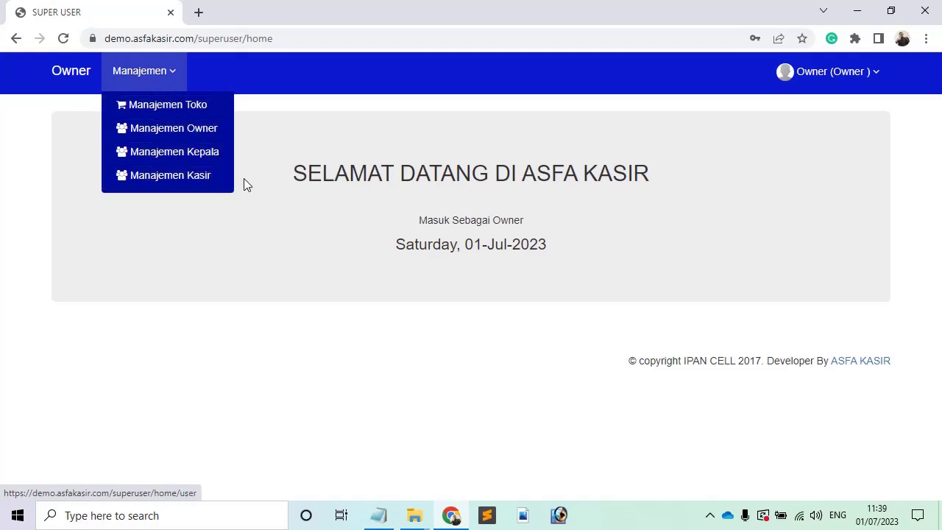
click(205, 116)
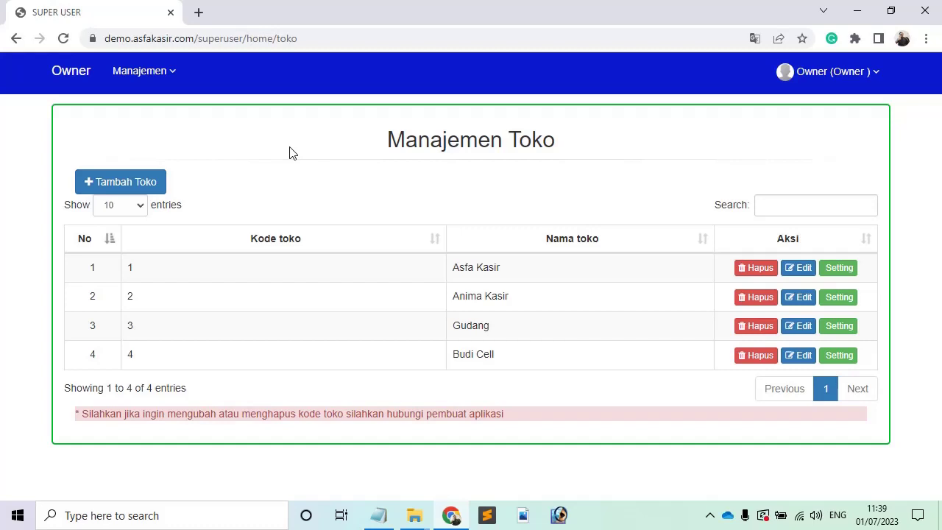
Open the Tambah Toko form for a new store.
click(168, 82)
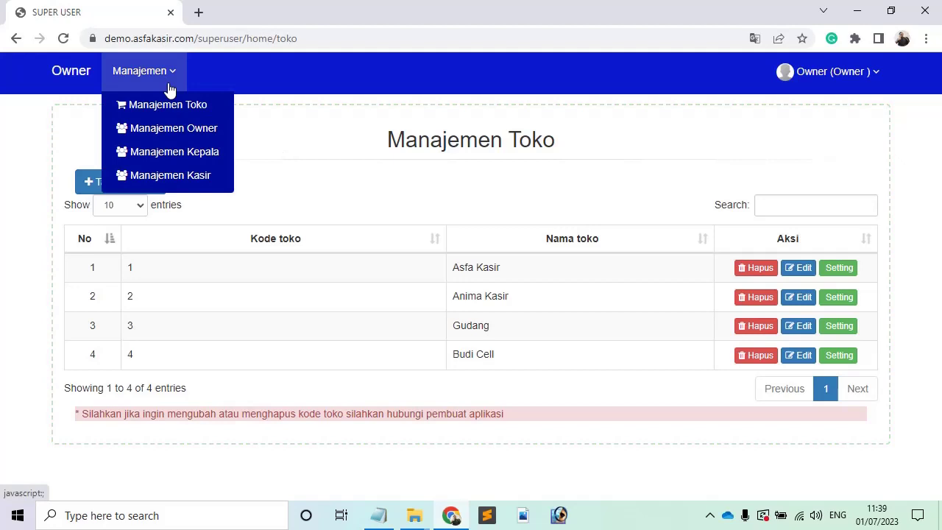
click(324, 152)
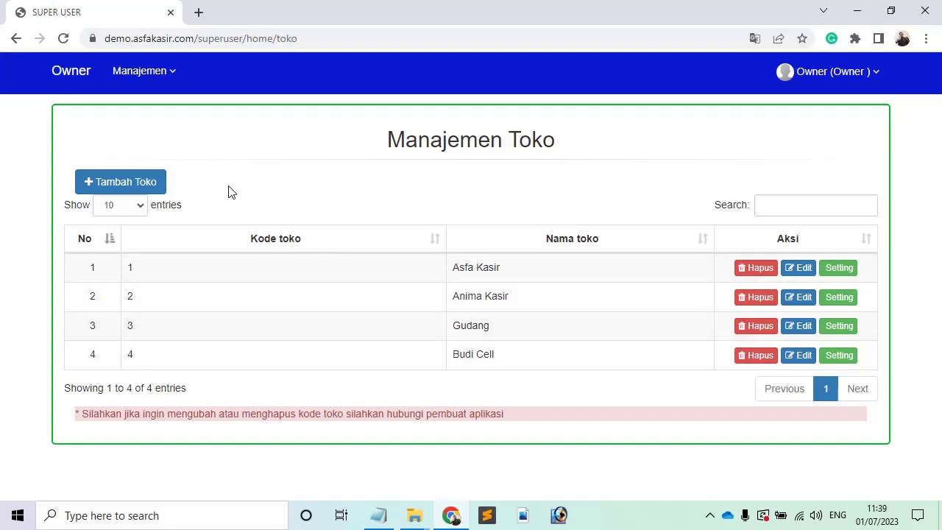
click(160, 188)
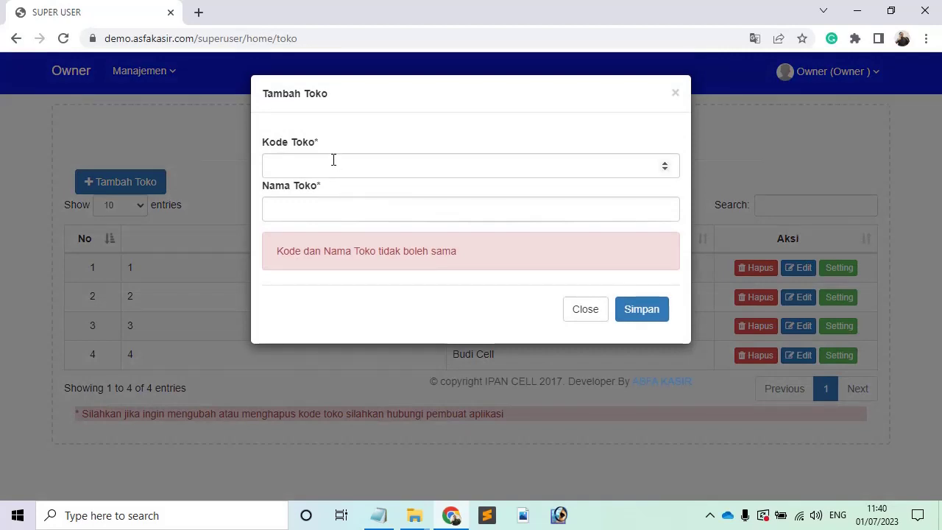
Save a new store with Kode Toko 5 and Nama Toko 'Doni Cell'.
click(332, 159)
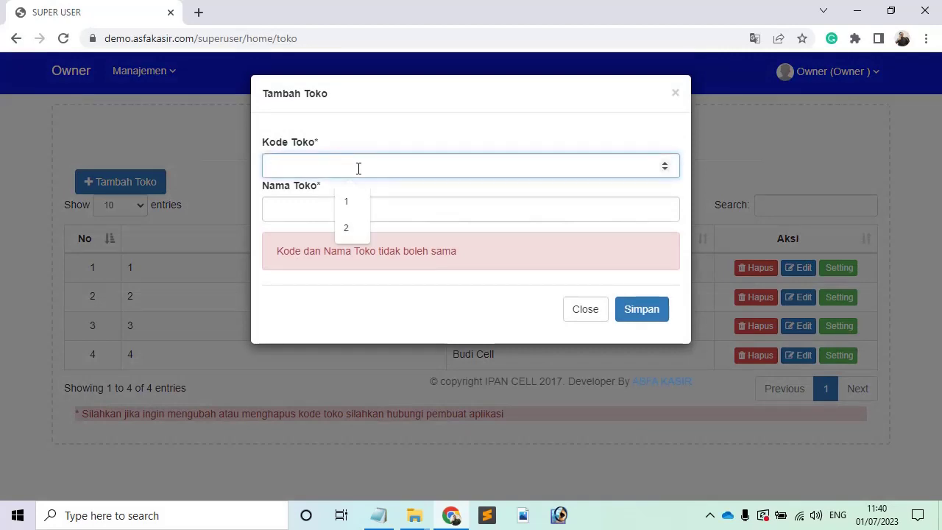
click(468, 251)
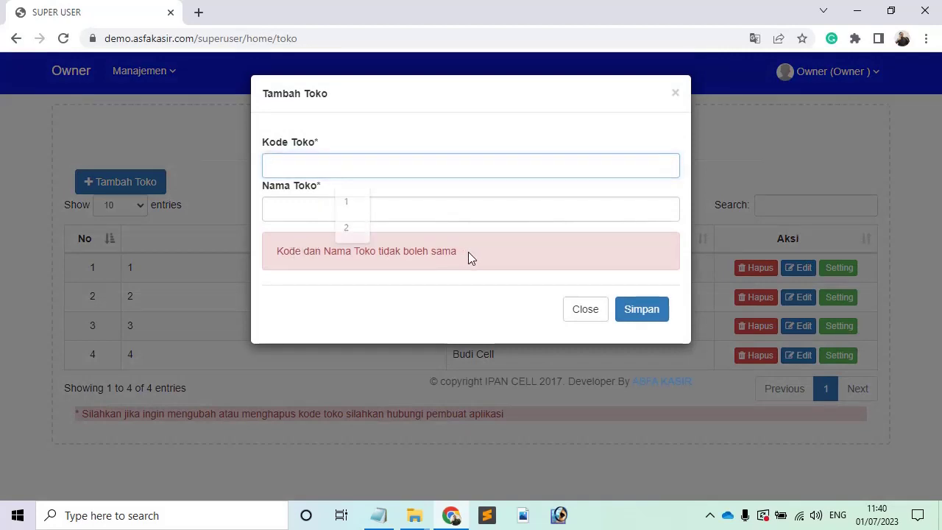
drag(468, 251, 281, 257)
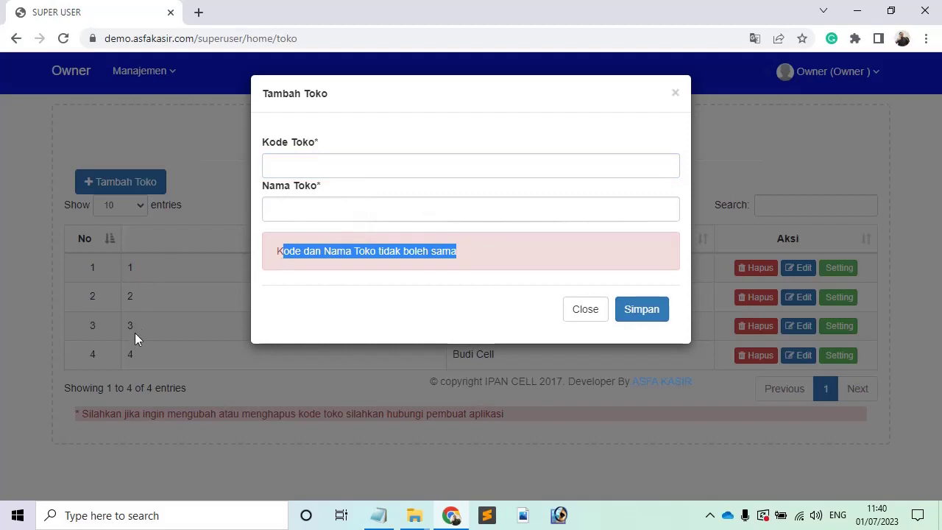
click(297, 164)
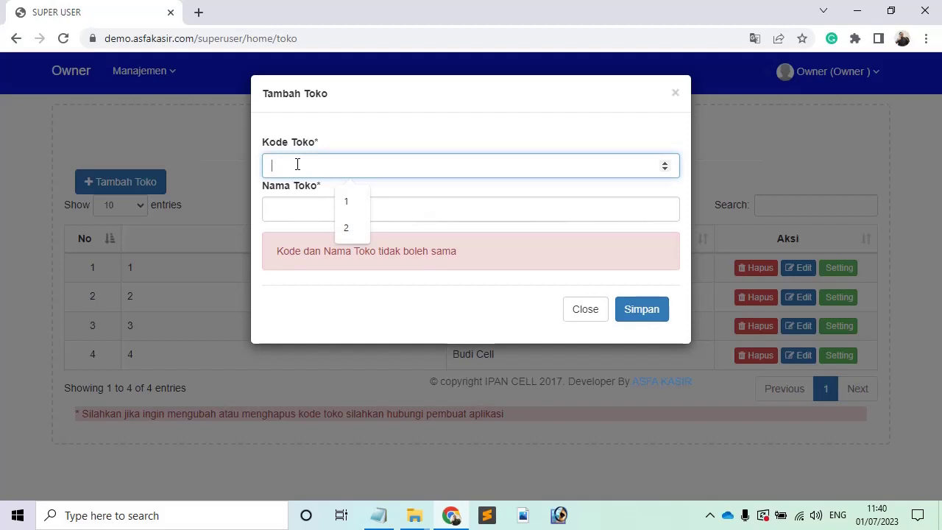
text(5)
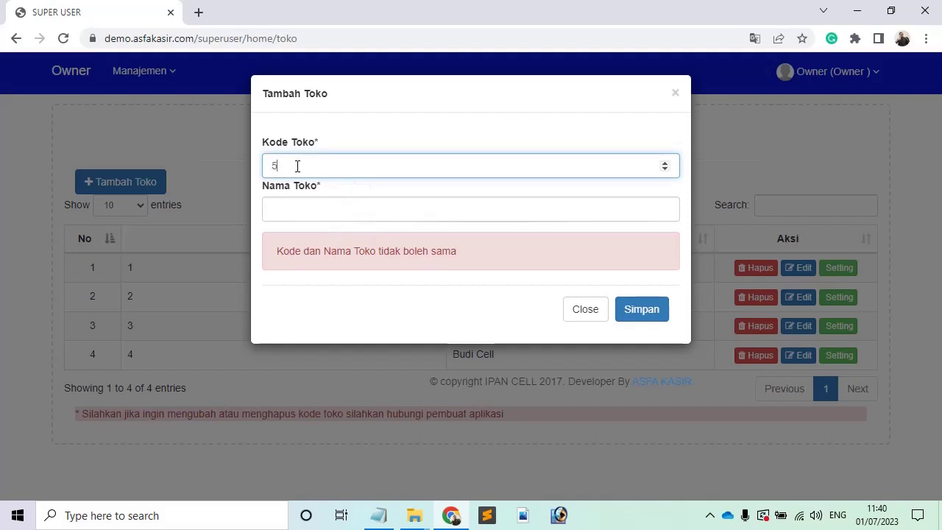
click(323, 205)
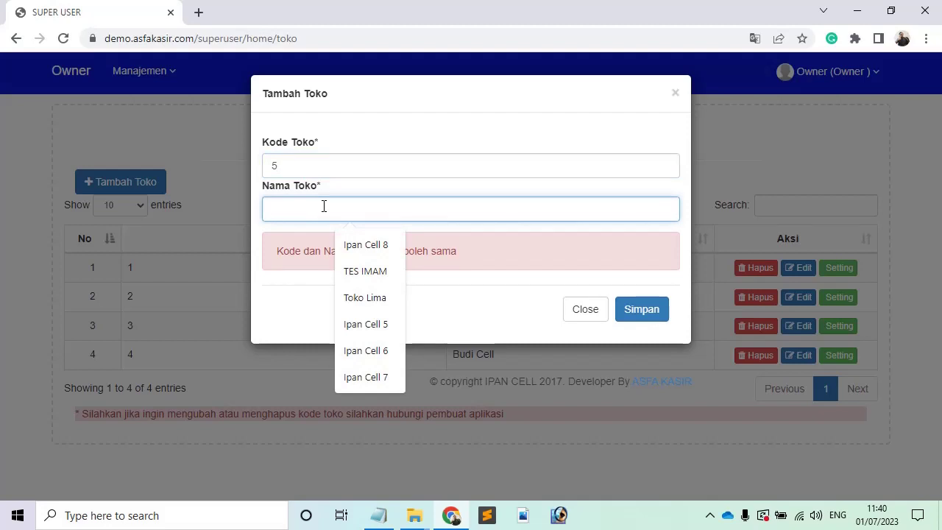
text(Doni)
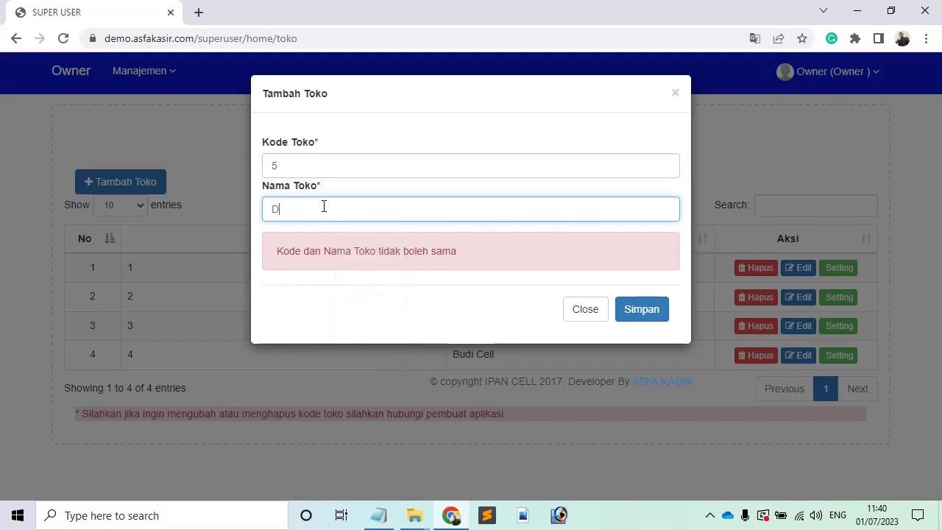
text( Cell)
click(629, 309)
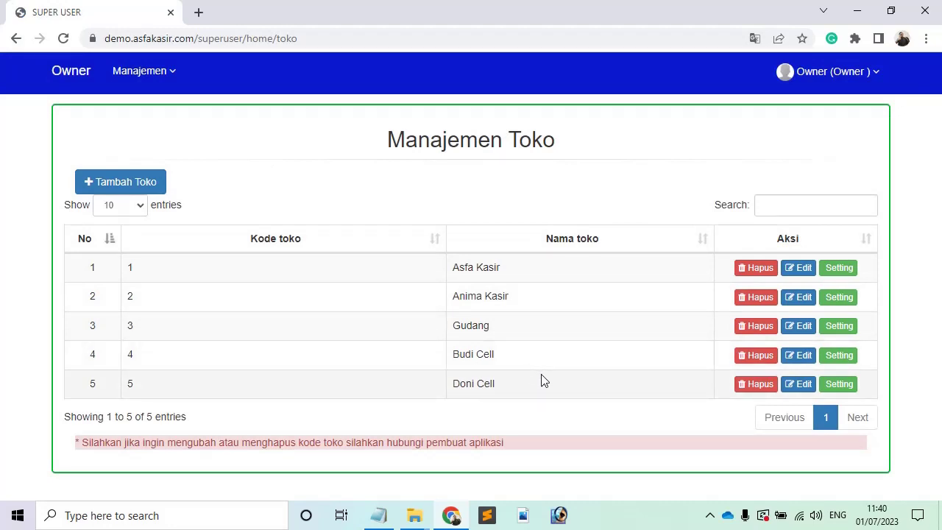
In store 5's settings, replace the store name ASFA KASIR with 'Doni Cell'.
click(837, 384)
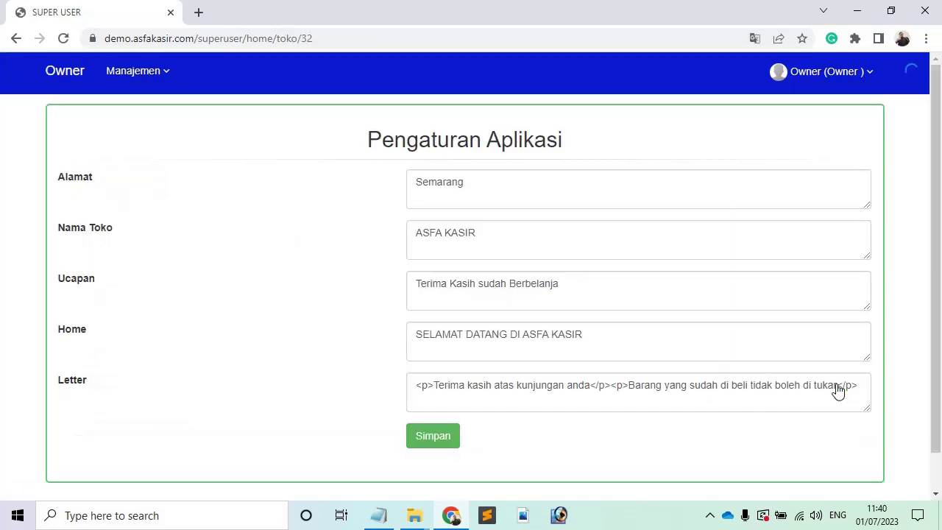
click(513, 196)
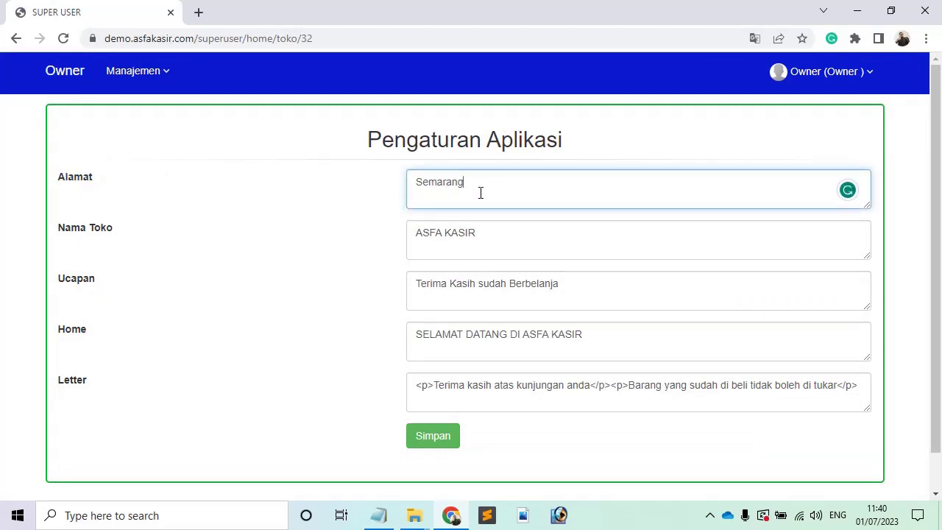
triple_click(475, 233)
text(Doni Cell)
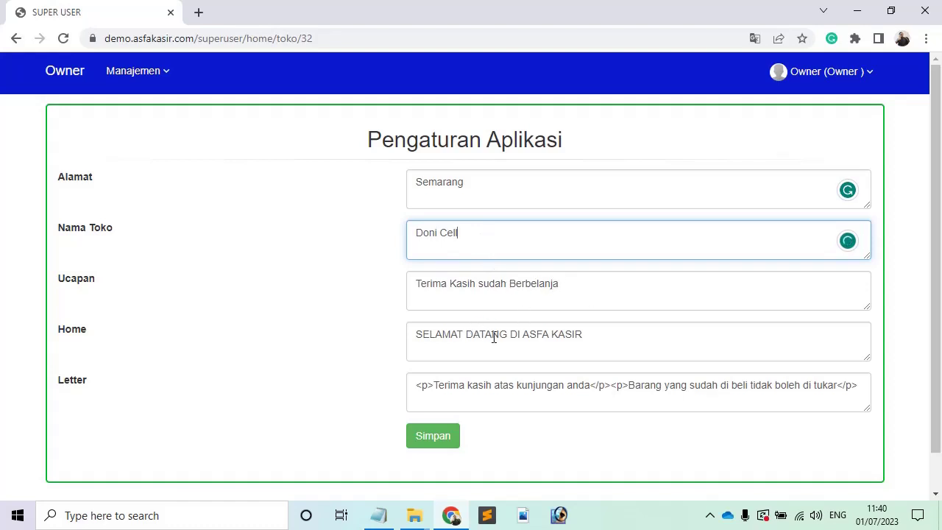
Change the home greeting to 'SELAMAT DATANG DI DONI CELL' and save the settings.
drag(526, 334, 607, 334)
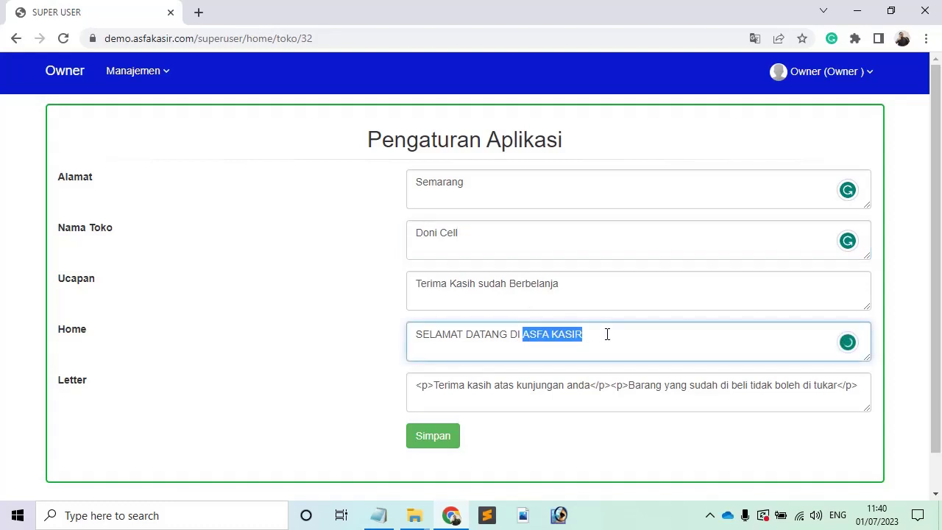
text(Do)
key(BackSpace)
key(BackSpace)
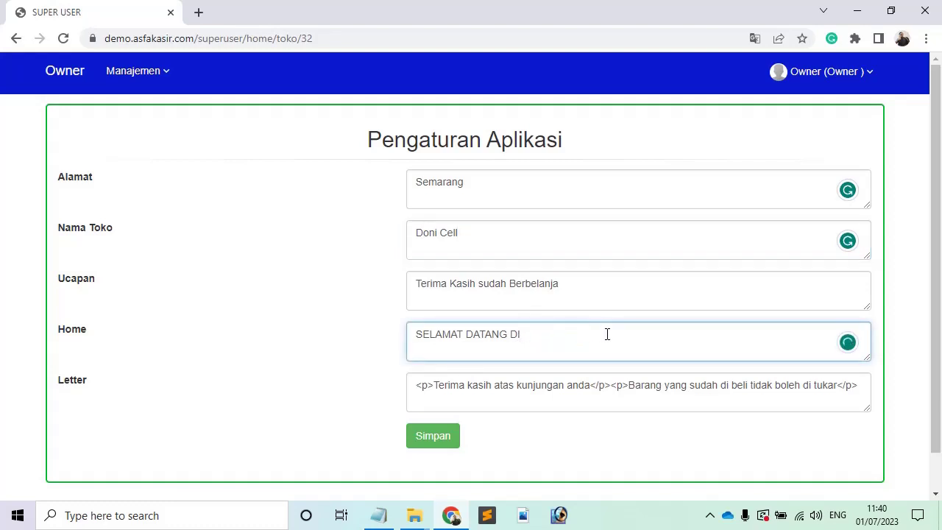
text(DONI CELL)
click(433, 438)
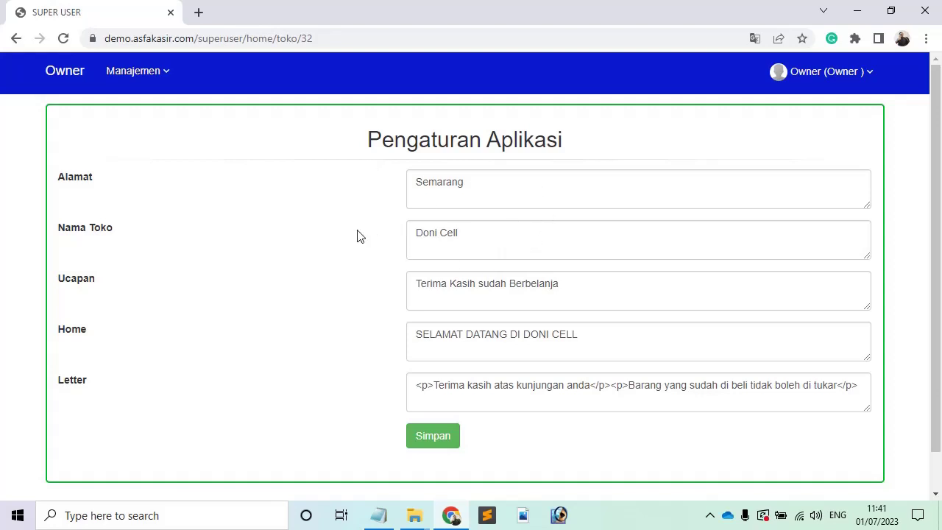
click(147, 87)
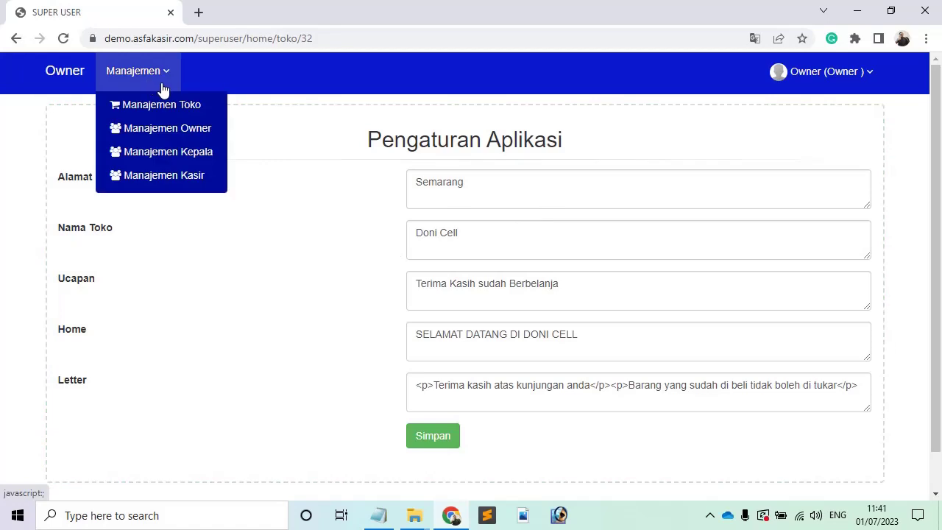
In Manajemen Owner, enter name Doni, username doni, and the password twice.
click(184, 129)
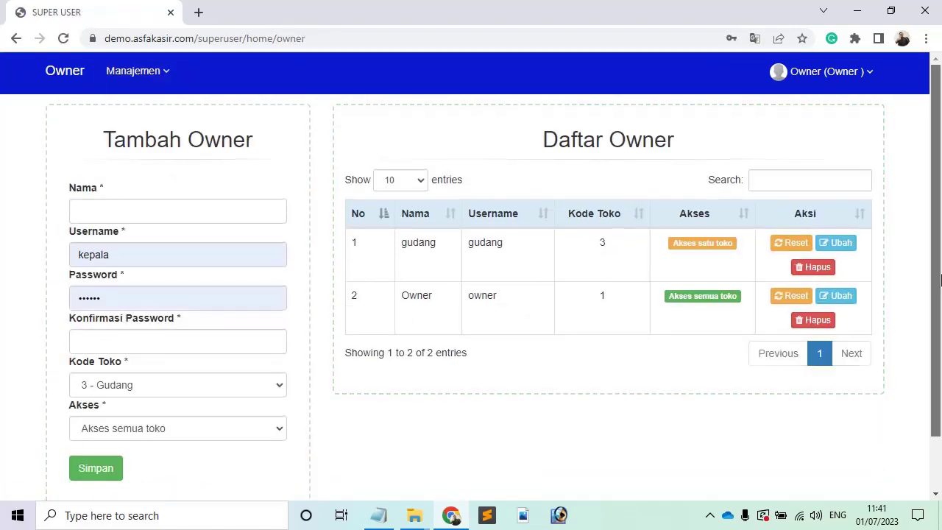
drag(939, 278, 939, 280)
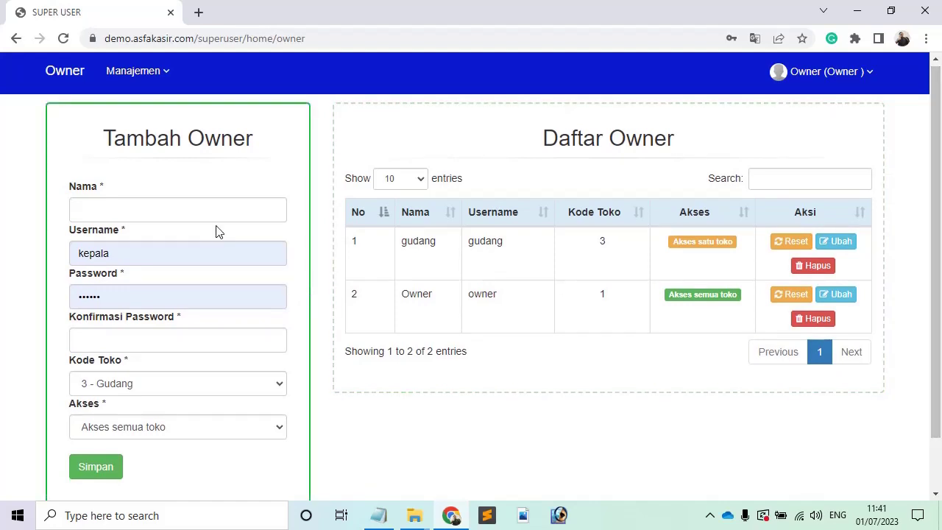
click(179, 207)
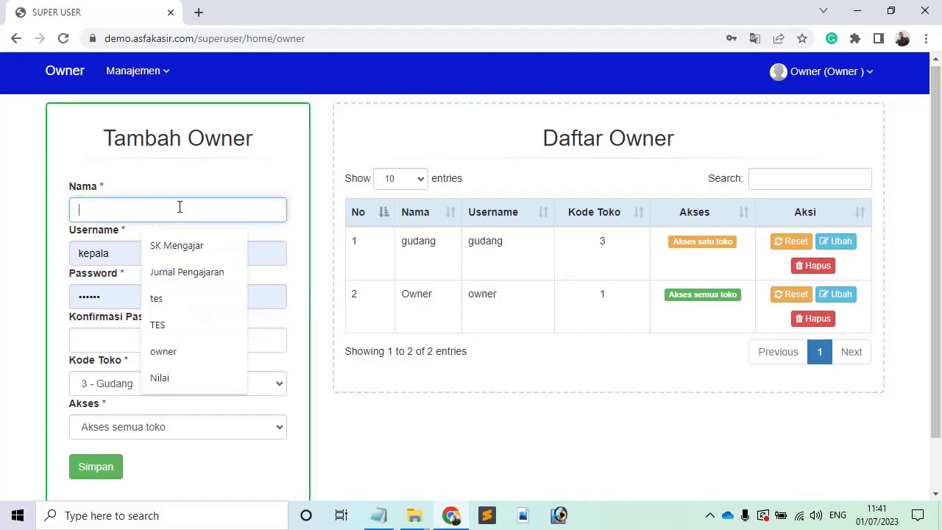
text(Doni)
key(Tab)
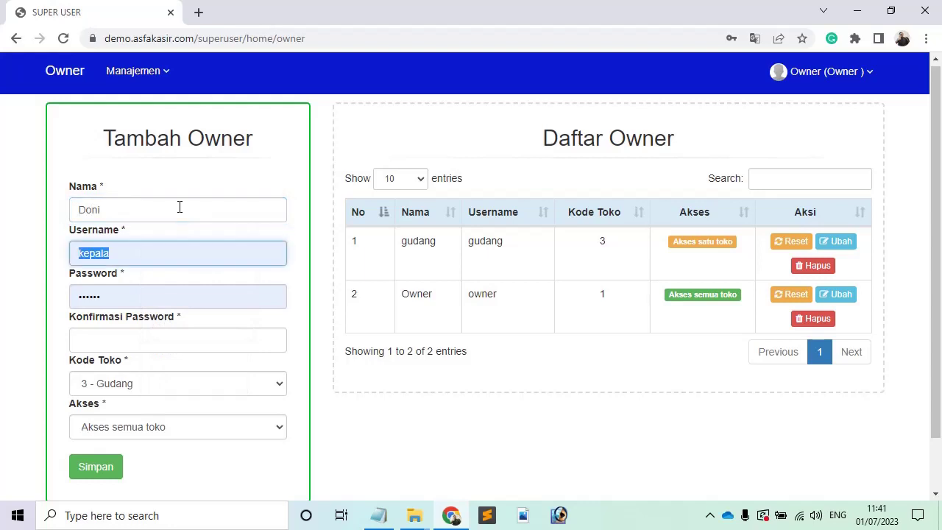
text(doni)
key(Tab)
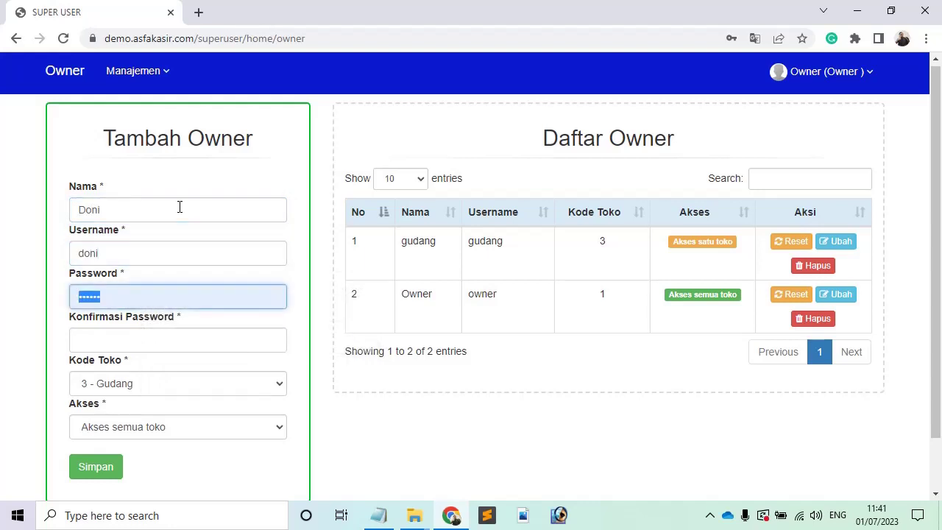
text(123456)
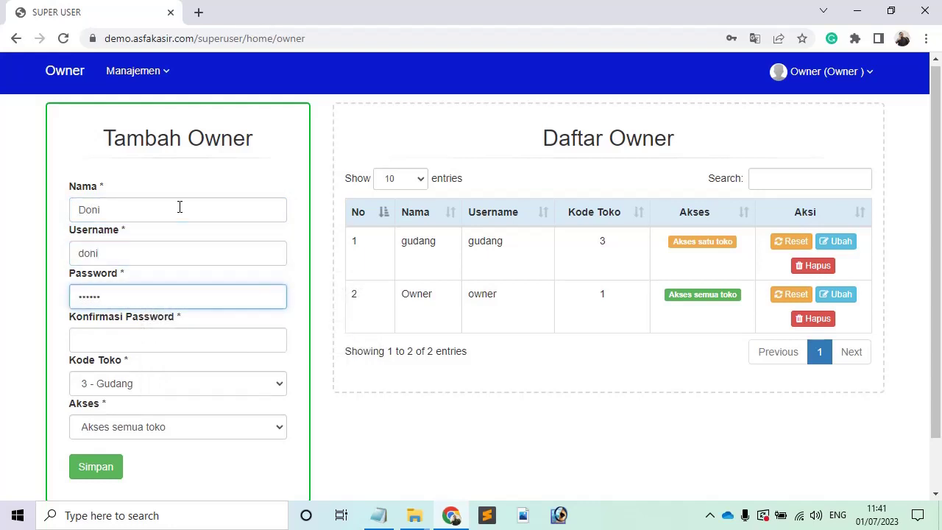
key(Tab)
text(123456)
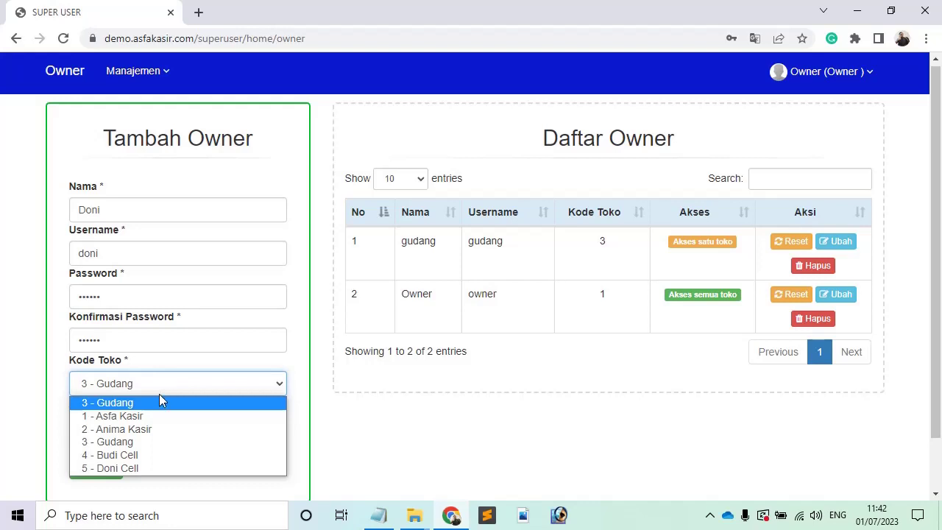
Assign the owner to store 5 - Doni Cell with Akses semua toko, then save.
click(156, 468)
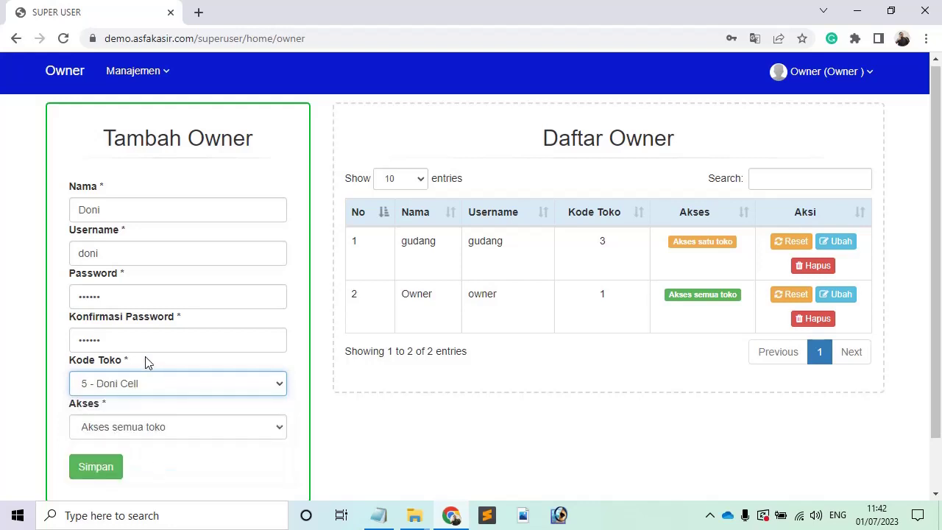
click(165, 429)
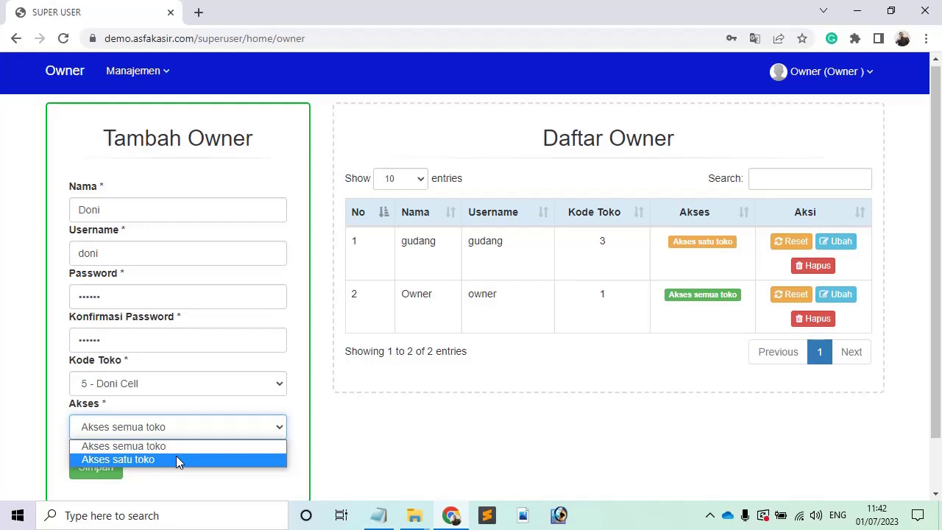
click(161, 445)
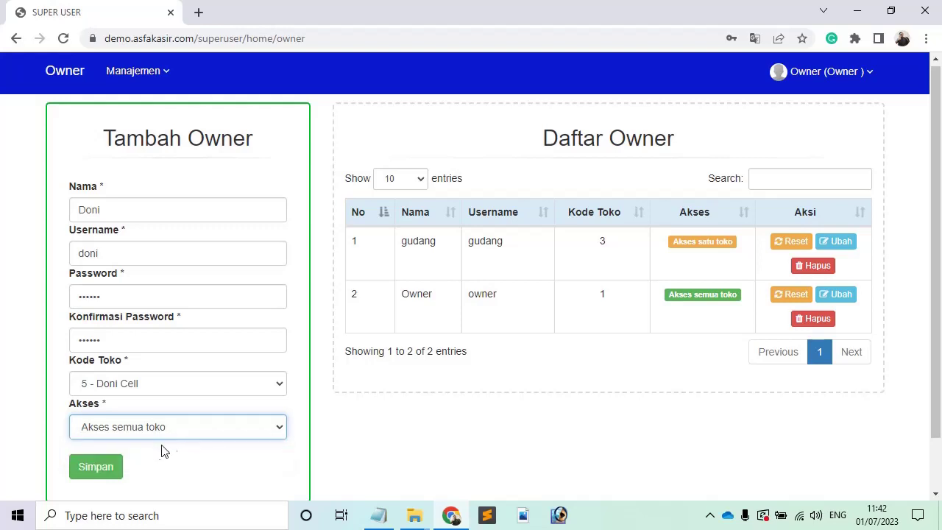
click(98, 474)
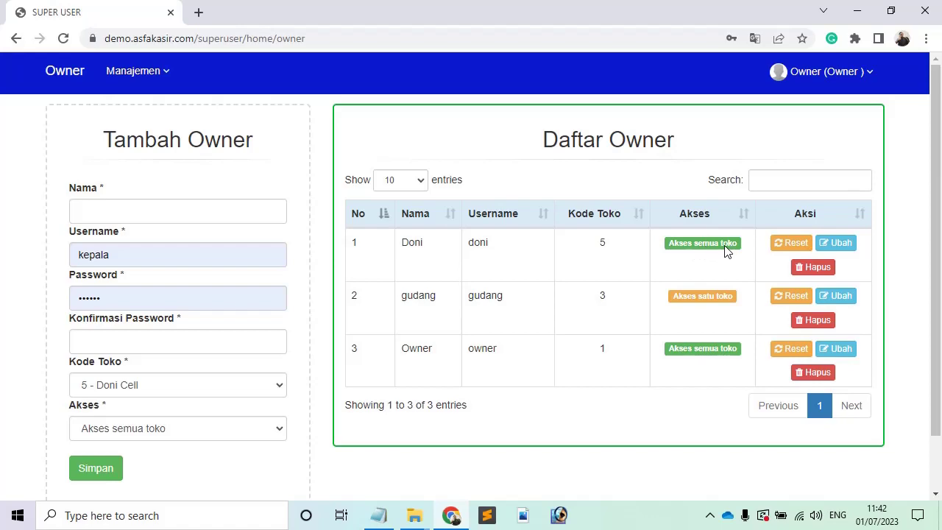
click(800, 244)
click(599, 262)
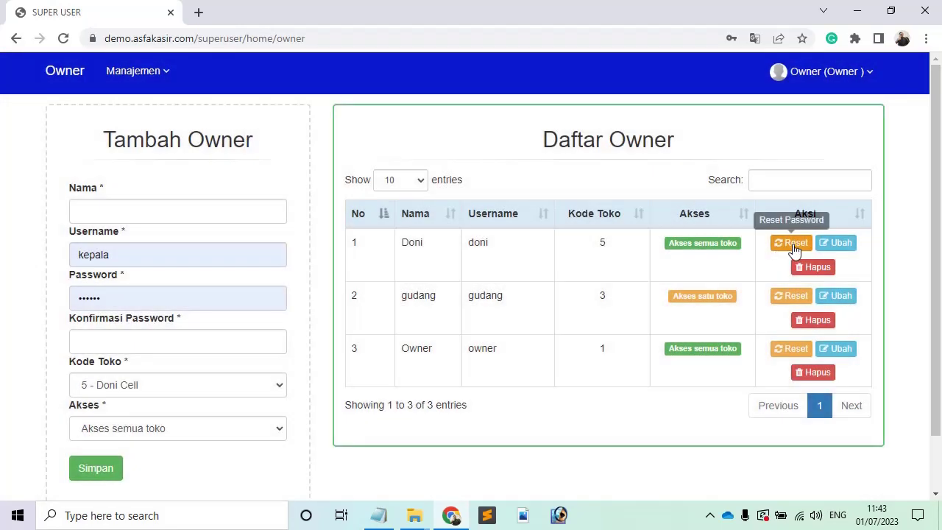
click(837, 246)
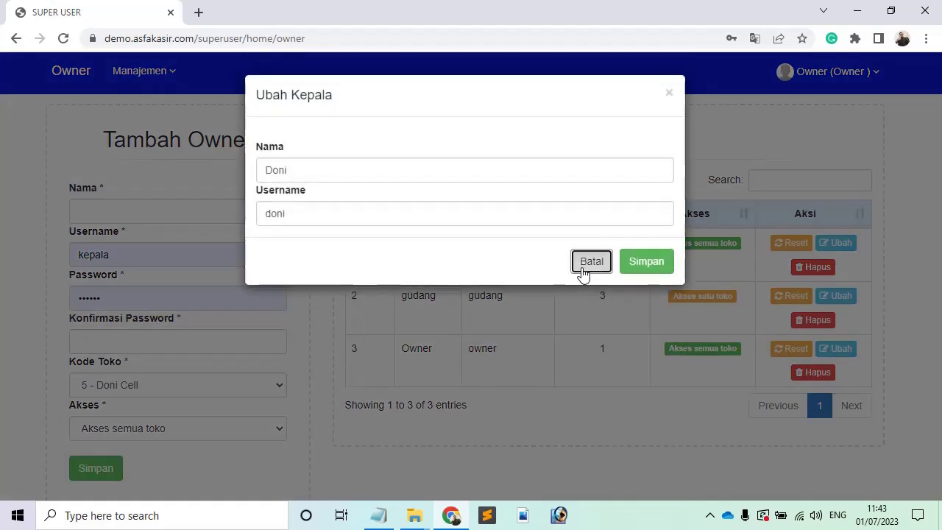
click(583, 269)
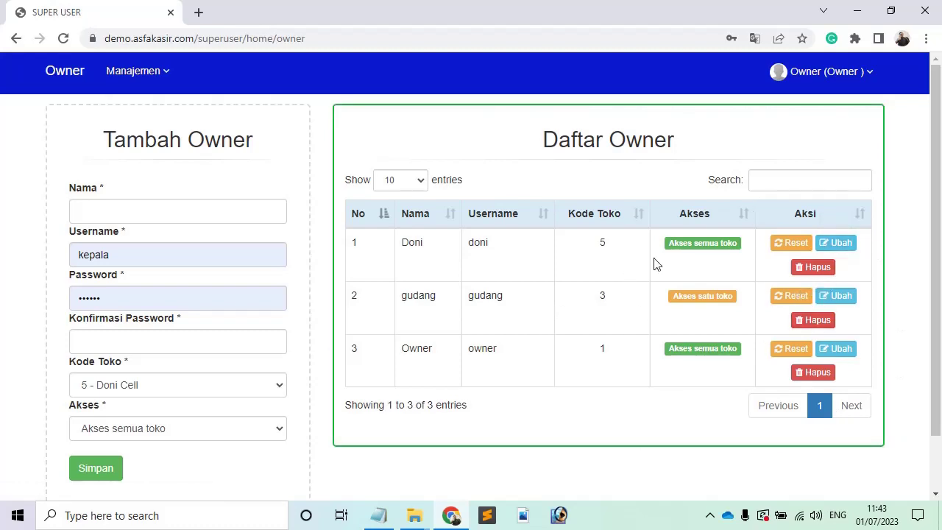
click(150, 71)
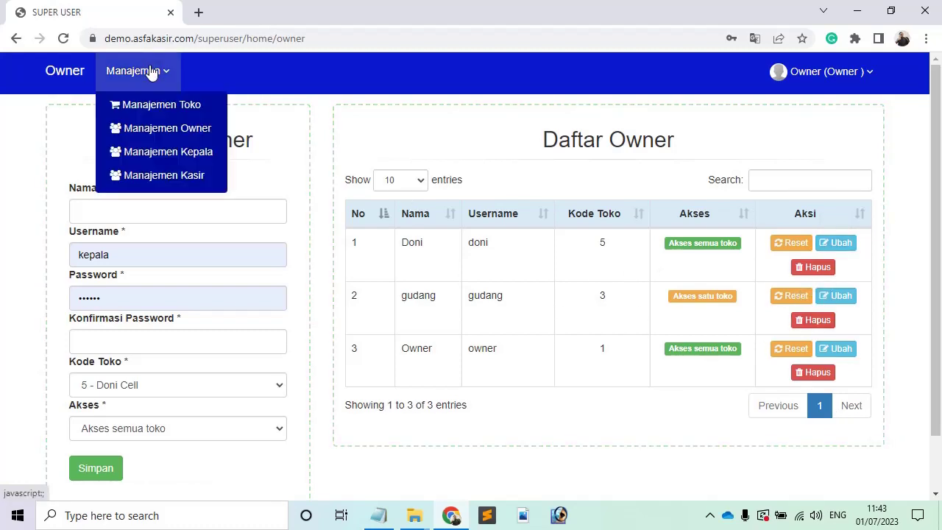
In Manajemen Kepala, enter name Doni Kepala, username doni_kepala, and its password.
click(208, 154)
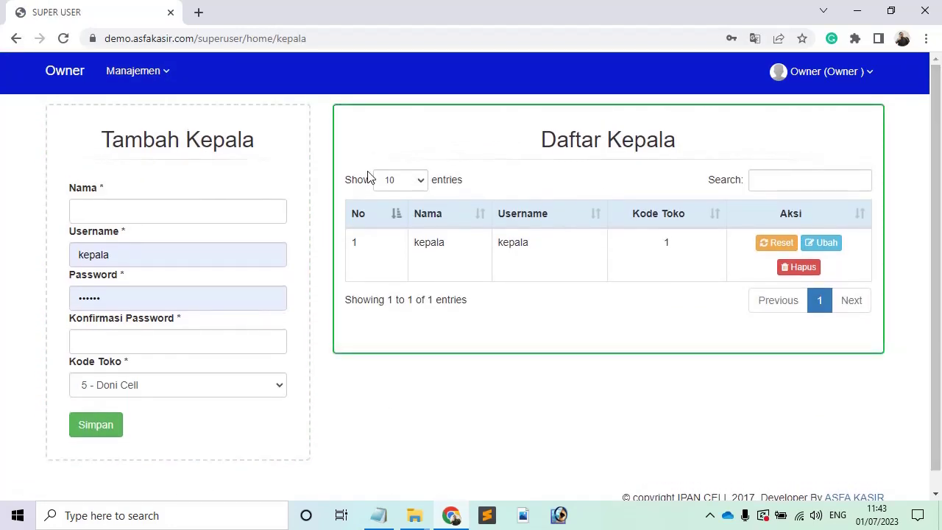
click(192, 207)
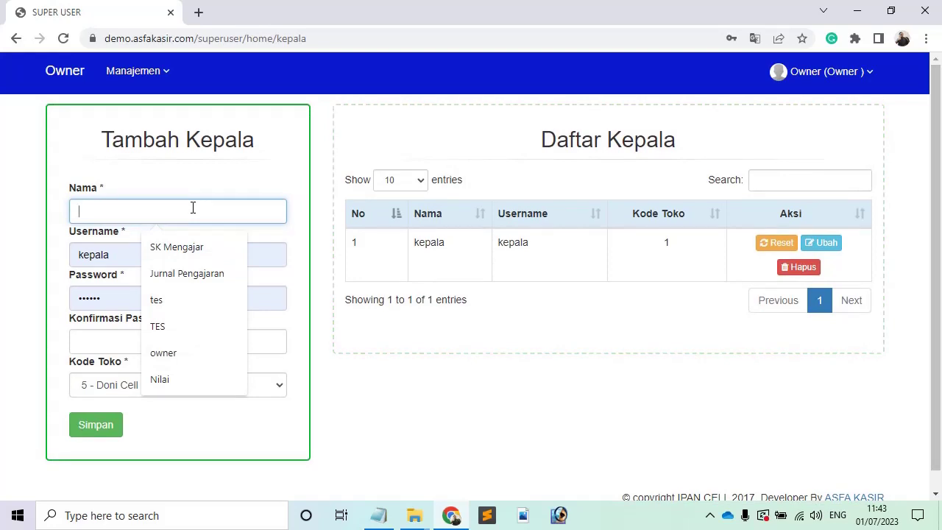
text(Doni )
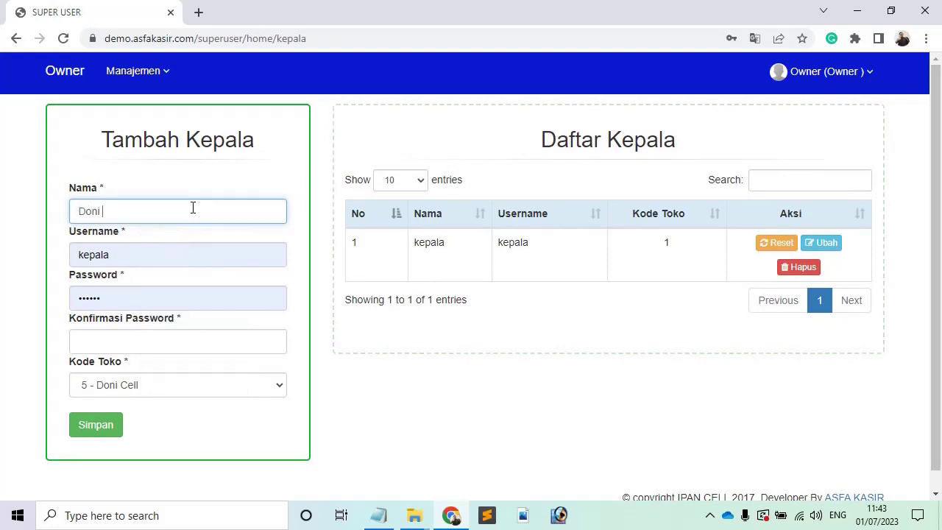
text(Kepala)
key(Tab)
text(doni)
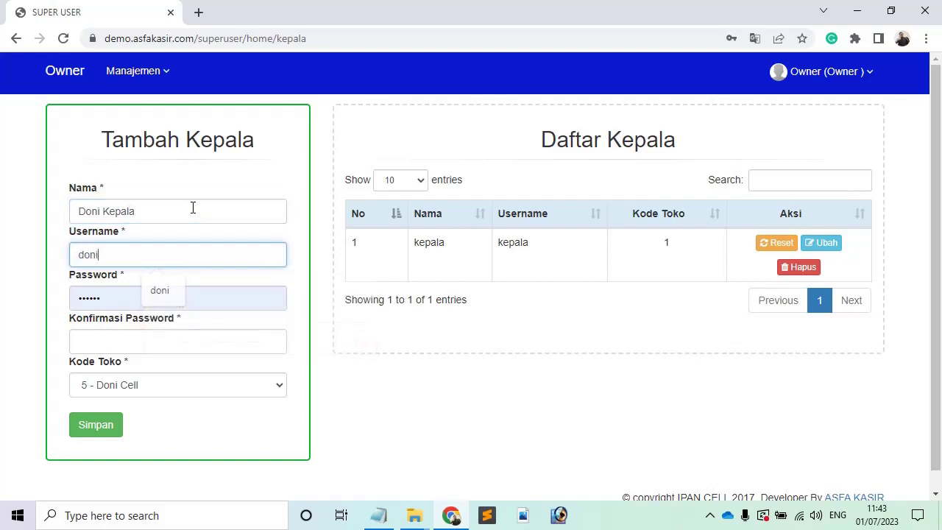
text(_kepala)
key(Tab)
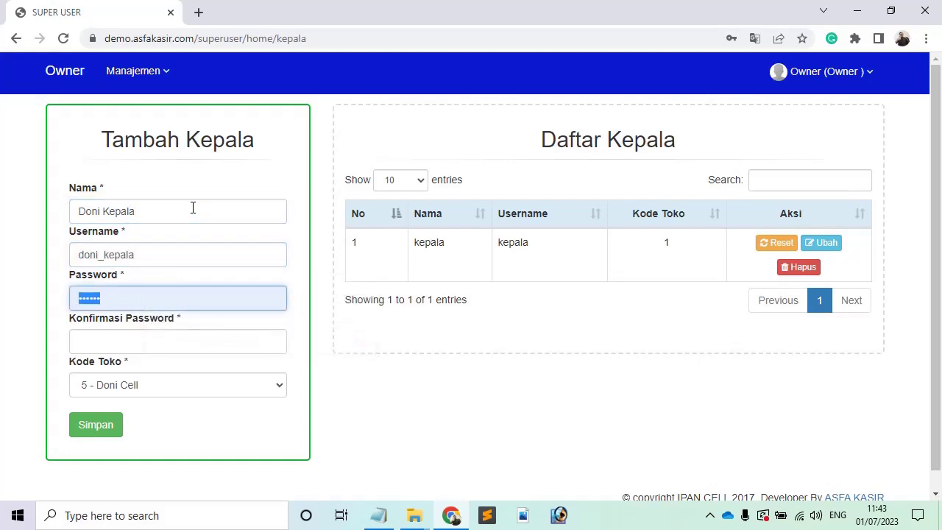
text(1234)
key(BackSpace)
key(BackSpace)
key(BackSpace)
key(BackSpace)
text(12345)
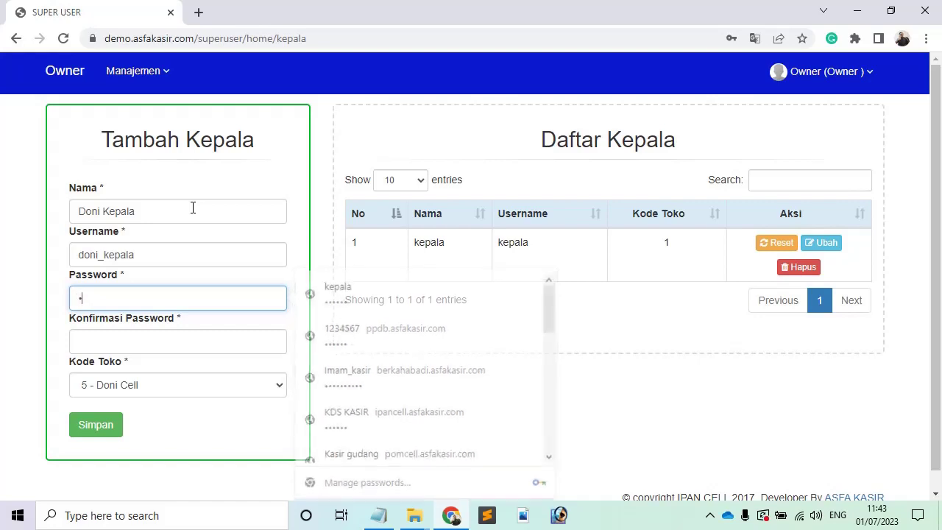
text(6)
key(Tab)
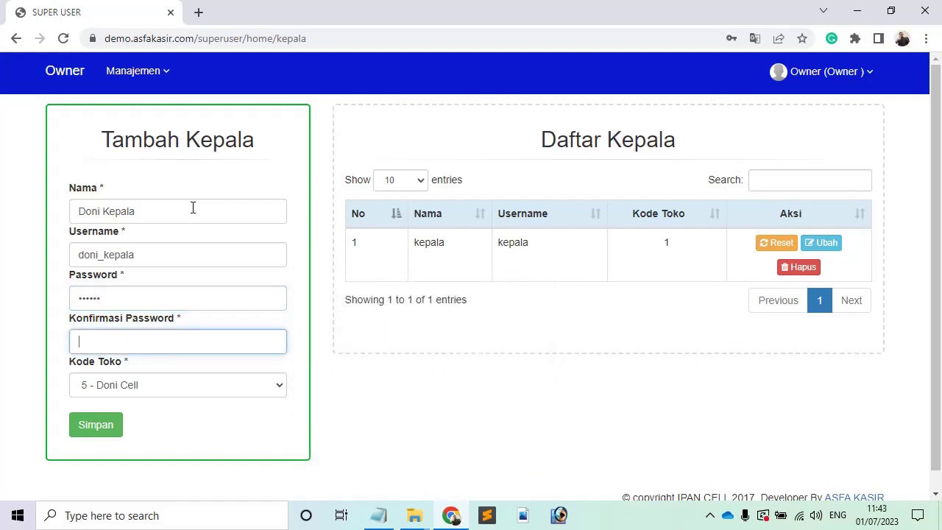
text(123456)
Keep store 5 - Doni Cell and save the head account.
click(232, 384)
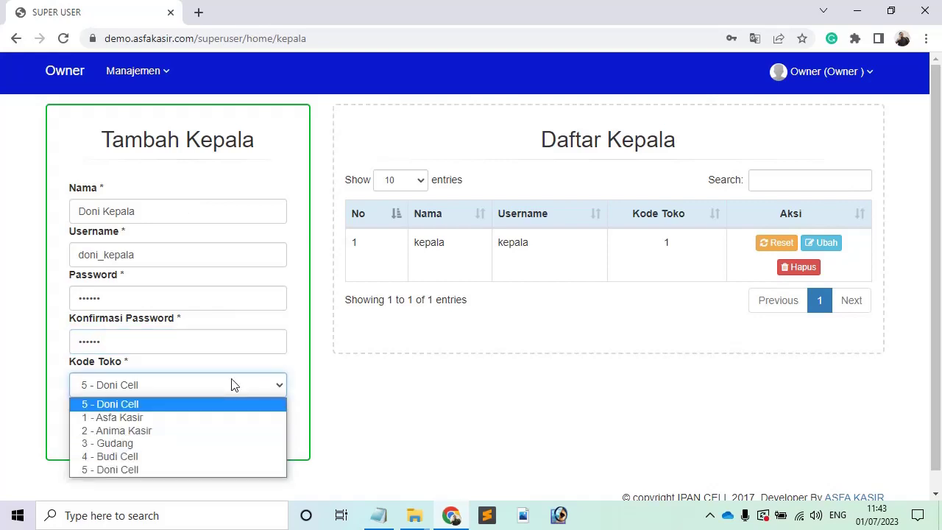
click(232, 384)
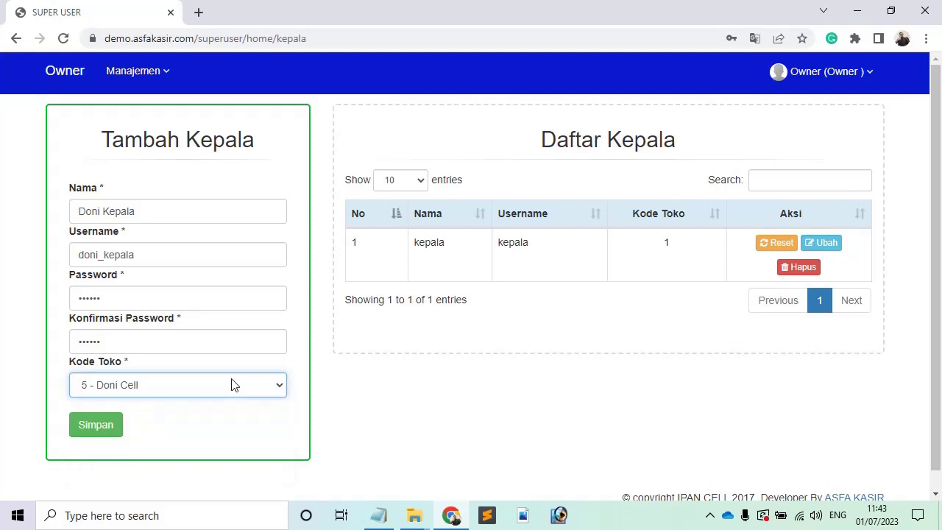
click(106, 430)
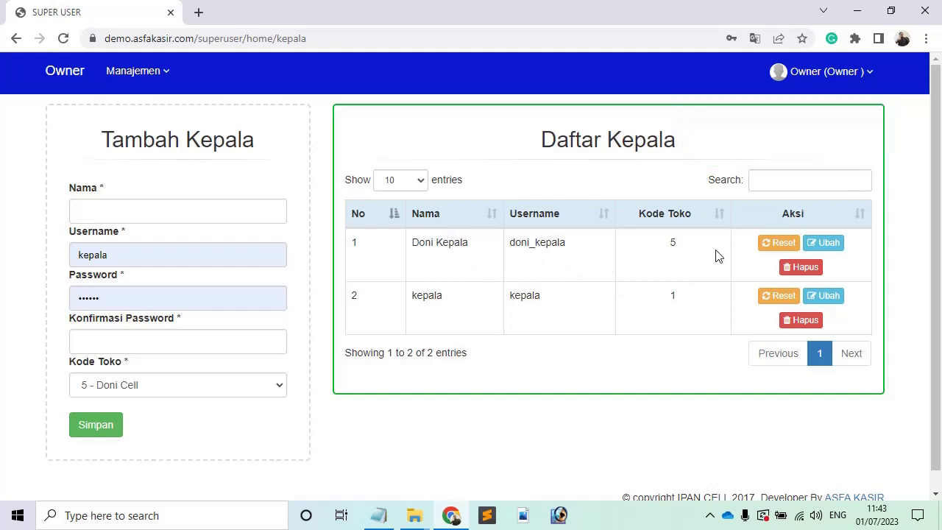
In Manajemen Kasir, enter name Doni Kasir, username doni_kasir, and its password.
click(152, 82)
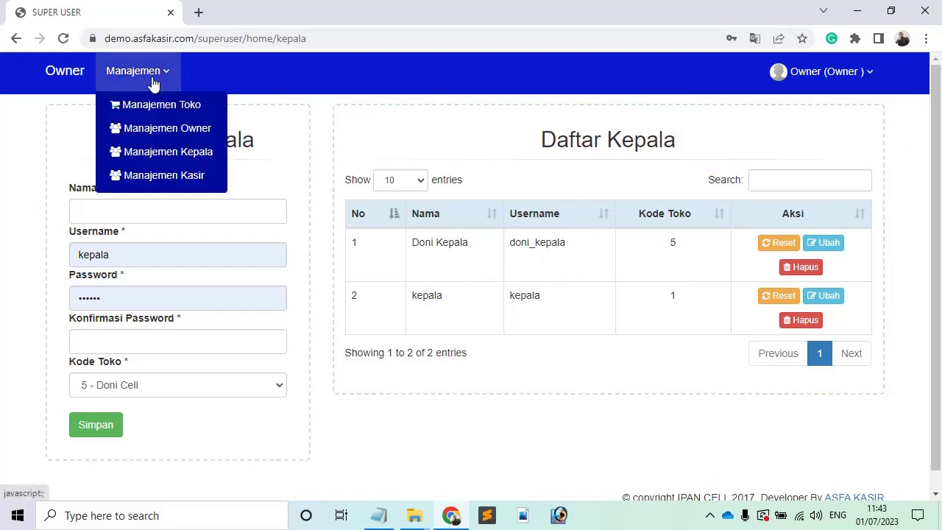
click(200, 177)
click(162, 220)
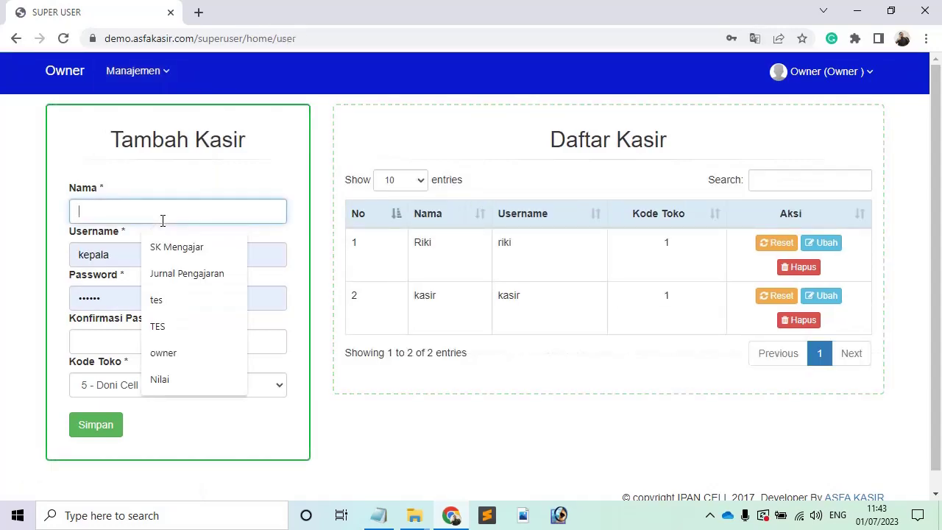
text(Doni Kasir)
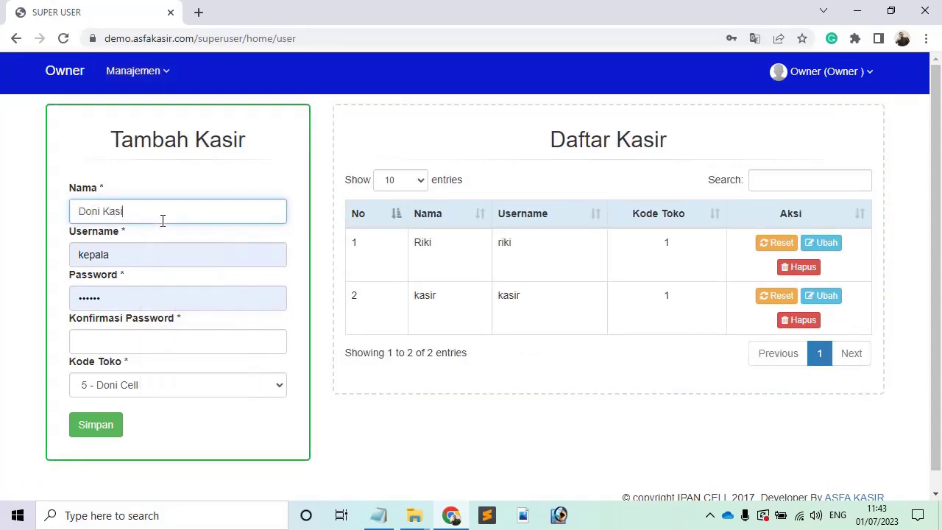
key(Tab)
text(doni_)
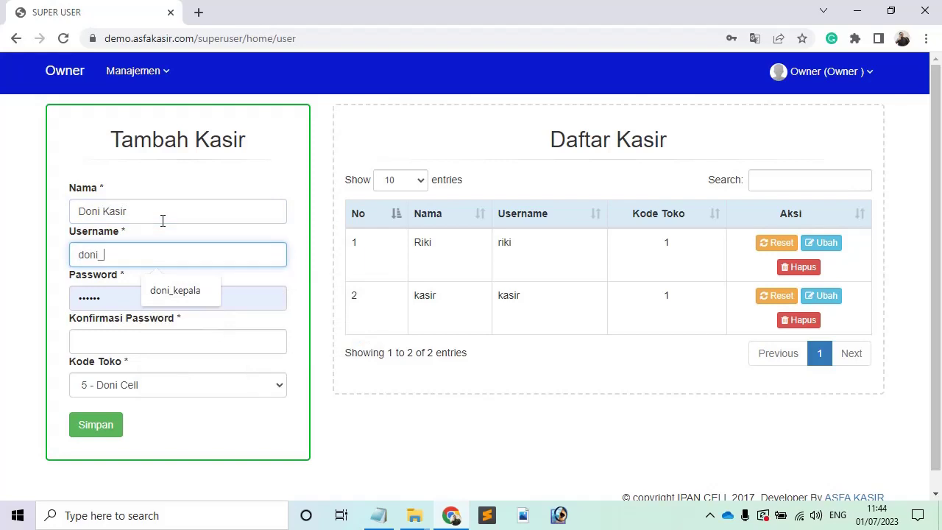
text(kasir)
key(Tab)
text(1234)
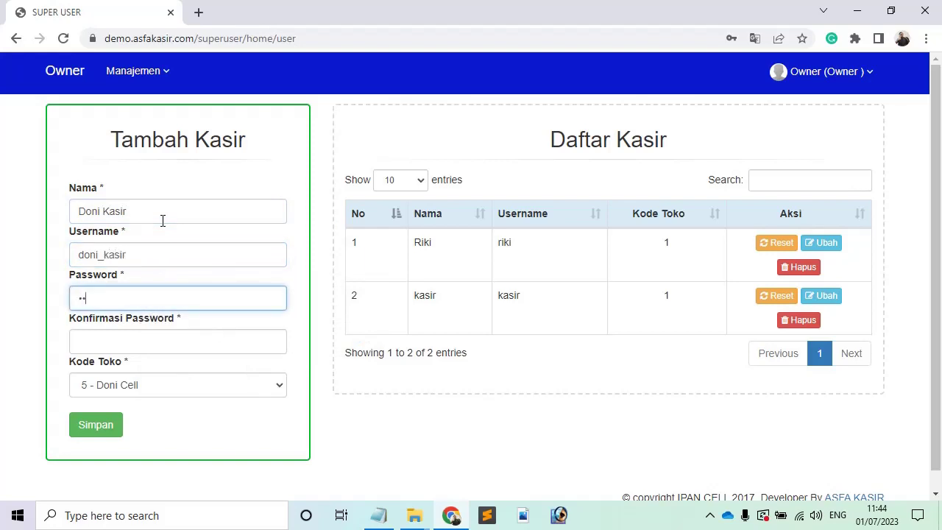
text(56)
key(Tab)
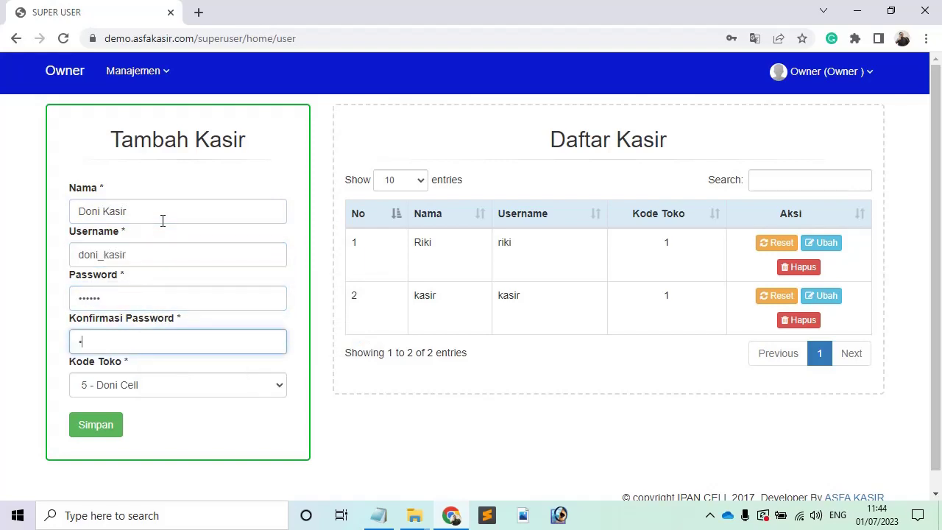
text(123456)
Save the Doni Kasir cashier account and dismiss the success notice.
click(98, 427)
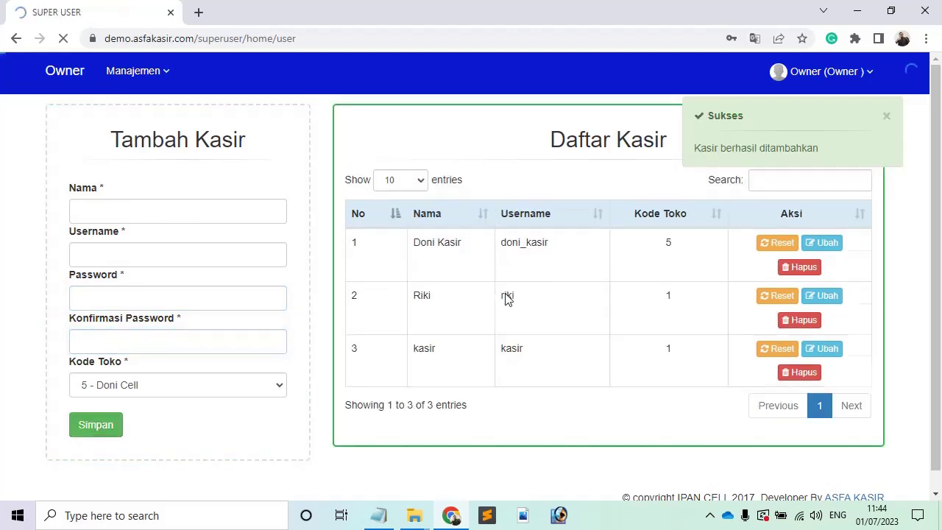
click(887, 117)
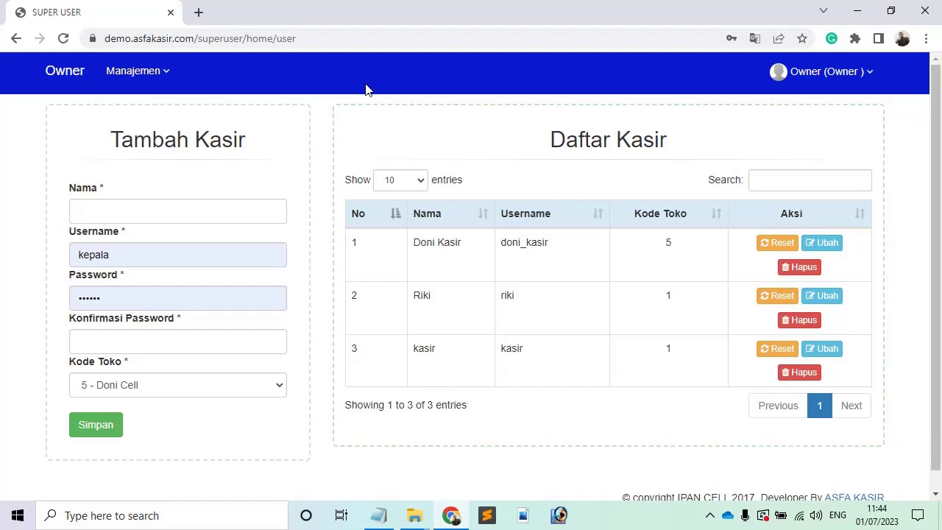
click(148, 76)
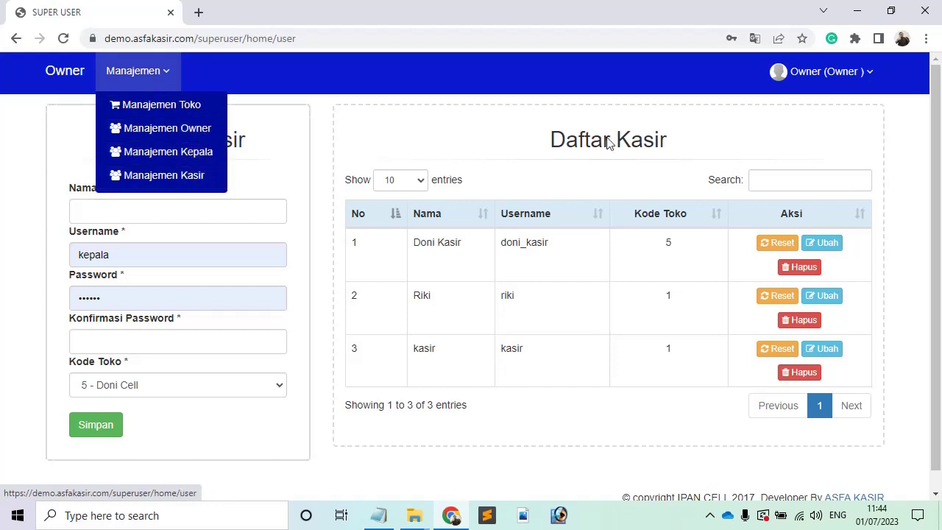
Log out of the owner account and load the demo.asfakasir.com store login page.
click(810, 86)
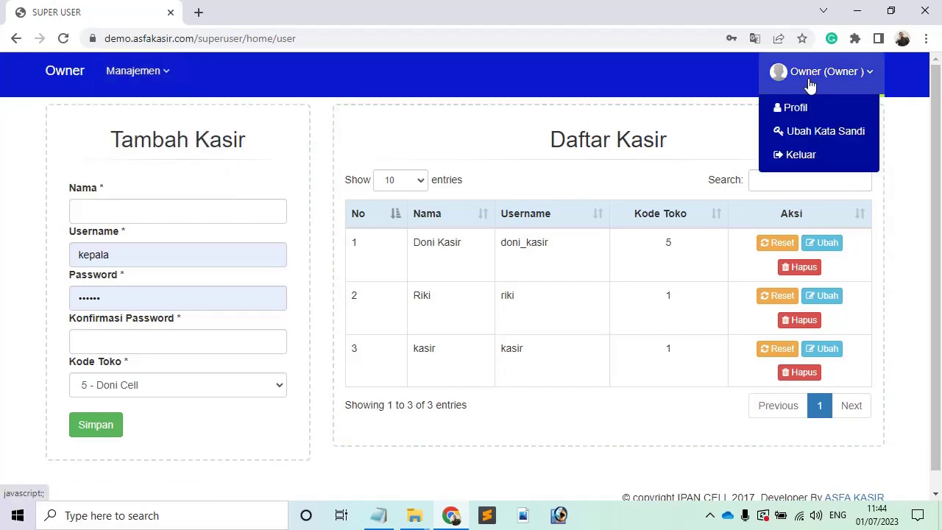
click(812, 158)
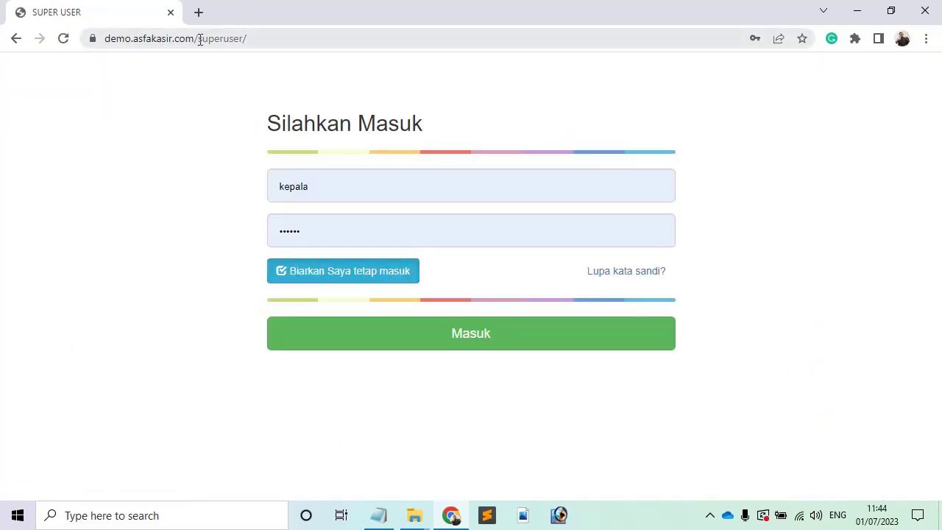
drag(199, 39, 297, 42)
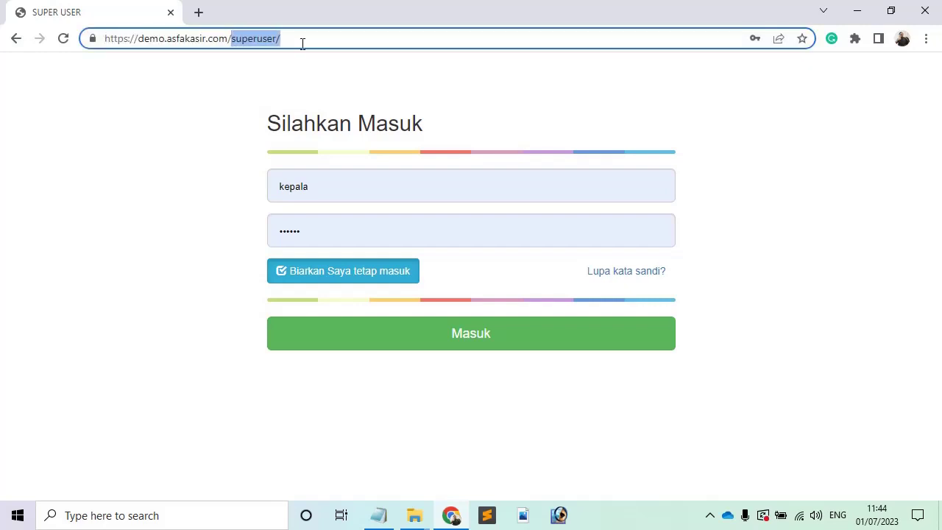
key(BackSpace)
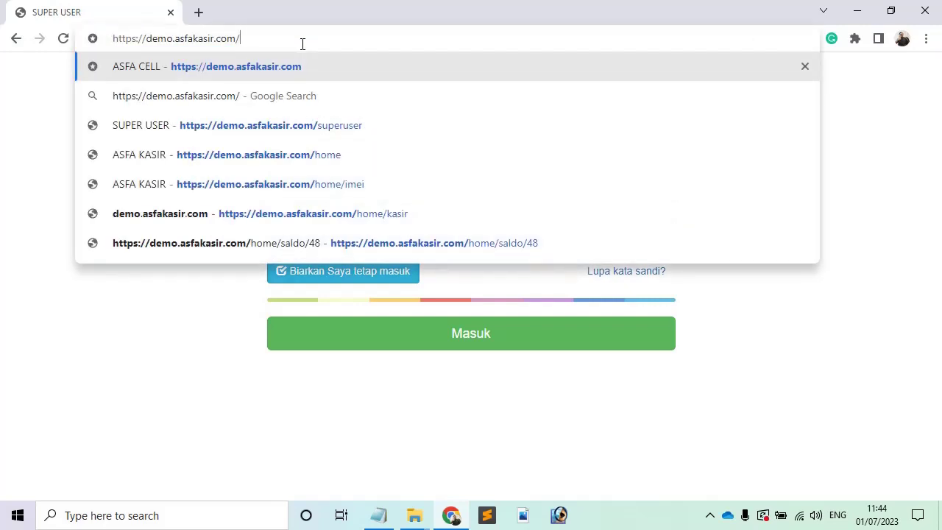
key(Return)
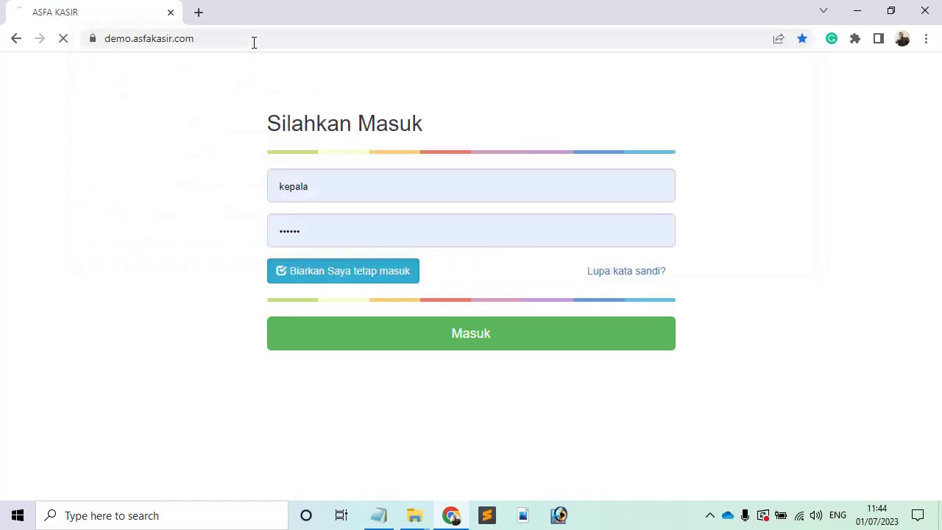
Replace the prefilled username kepala with doni and log in.
click(322, 195)
double_click(322, 194)
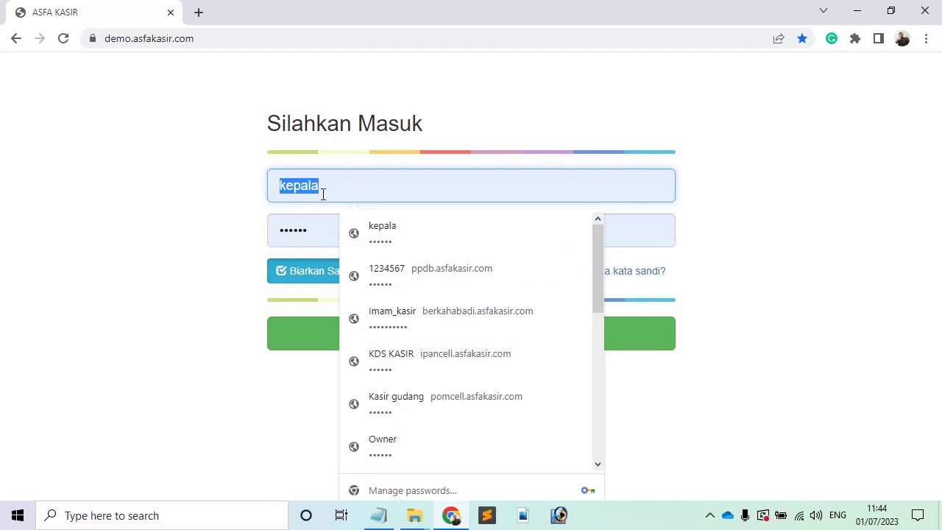
text(do)
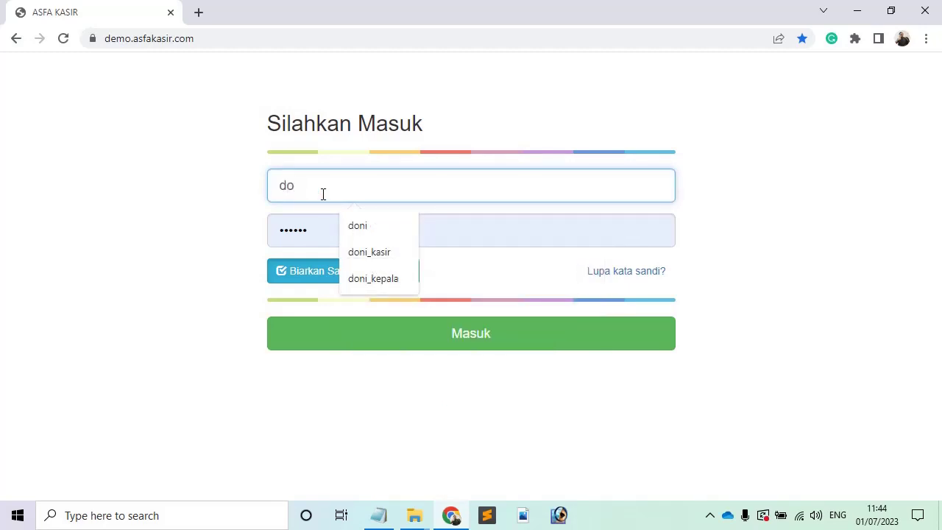
text(i)
key(BackSpace)
text(ni)
key(Return)
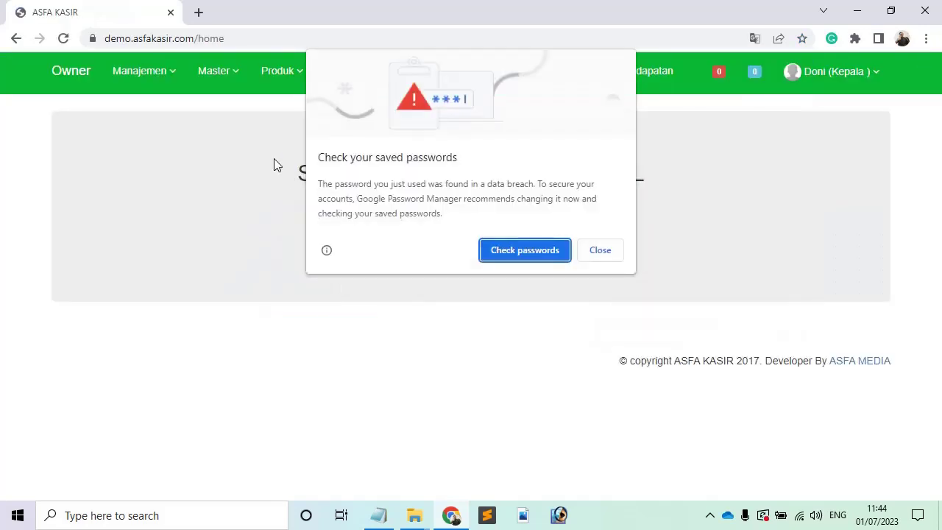
Dismiss Chrome's password popups and open Master > Barang > Data Barang, showing Doni Cell's empty item list.
click(600, 256)
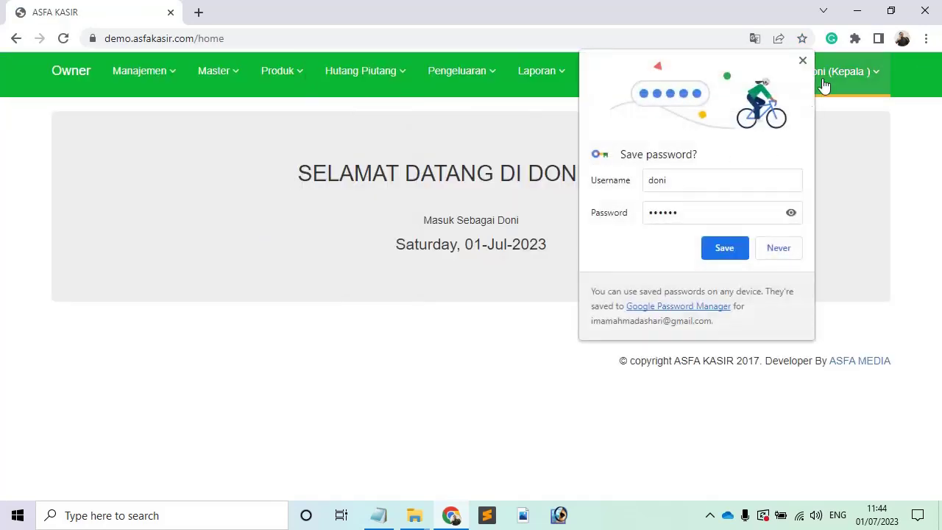
click(802, 61)
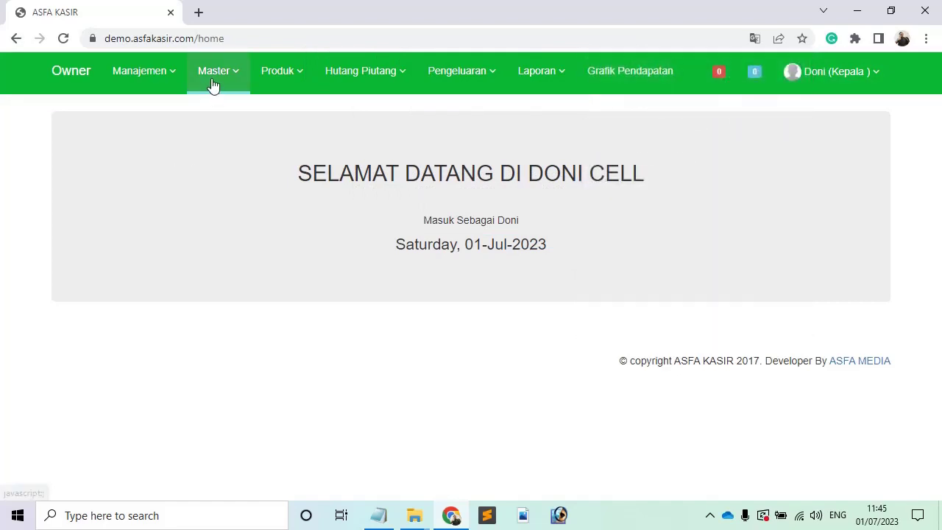
click(212, 85)
click(235, 114)
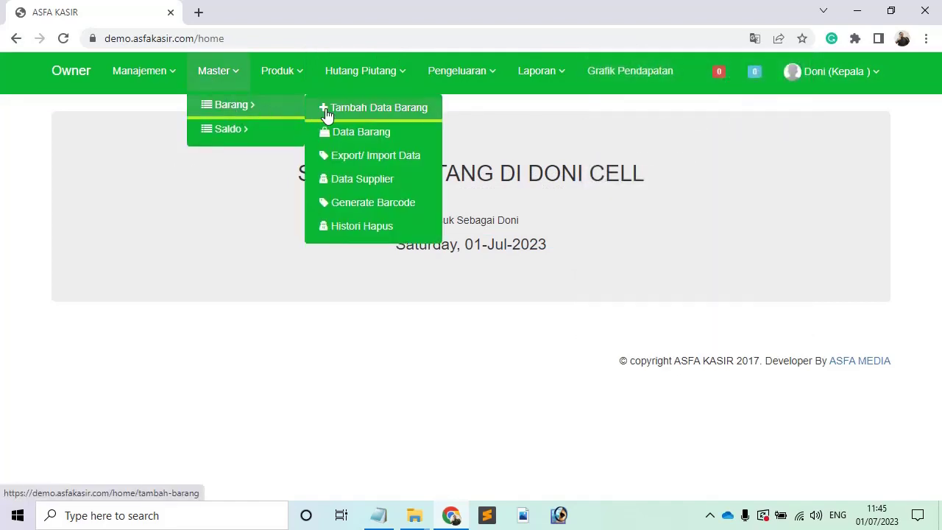
click(344, 134)
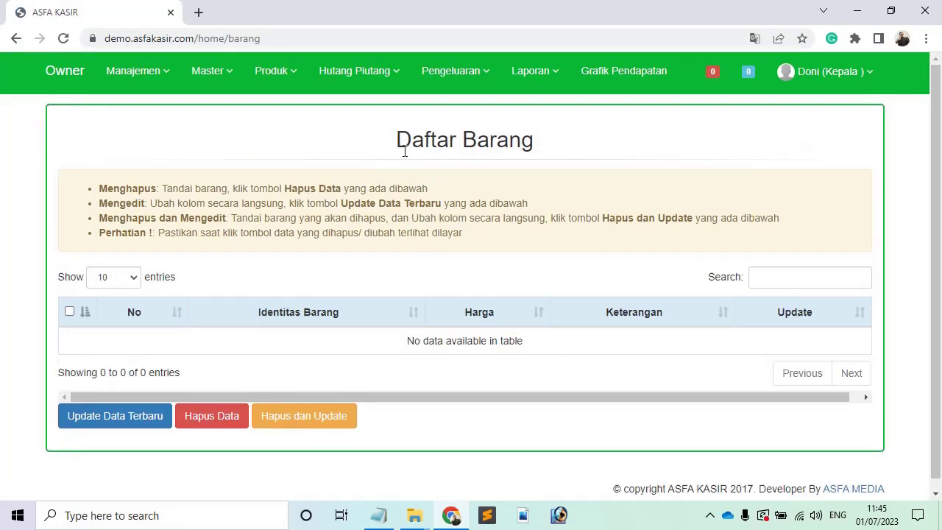
drag(397, 147, 533, 150)
click(533, 150)
click(133, 84)
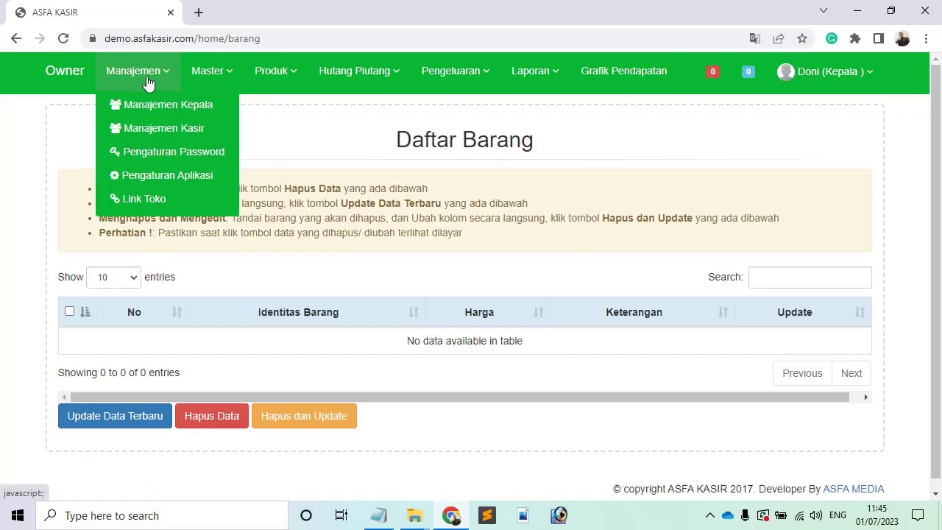
Open Link Toko to list the owner logins for stores 5, 3 and 1.
click(158, 204)
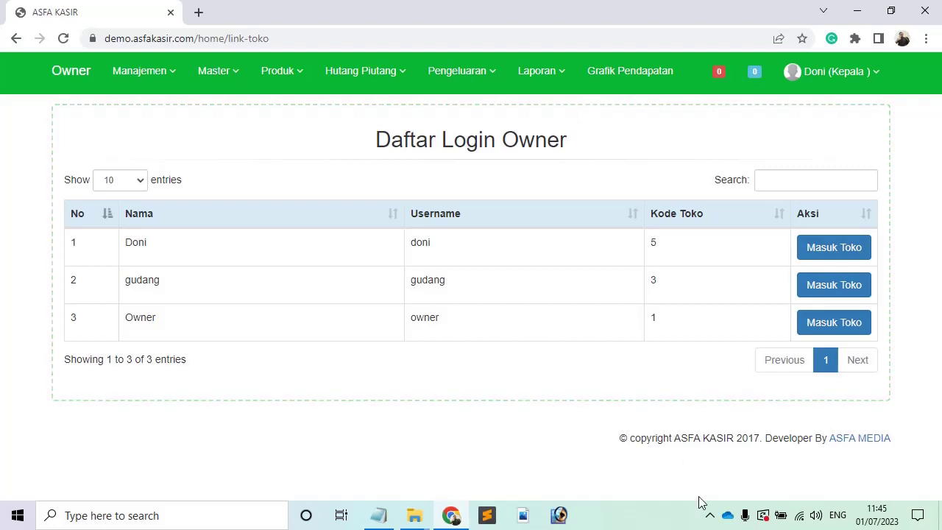
click(710, 517)
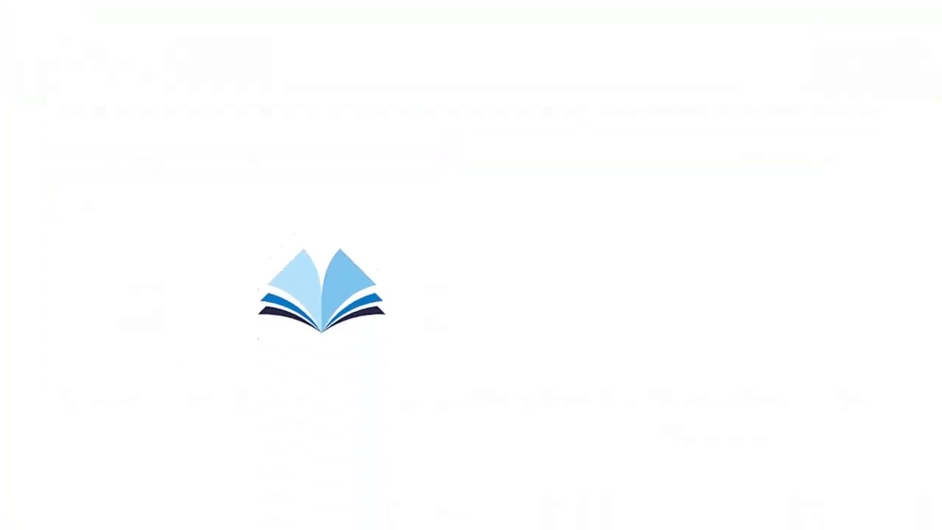